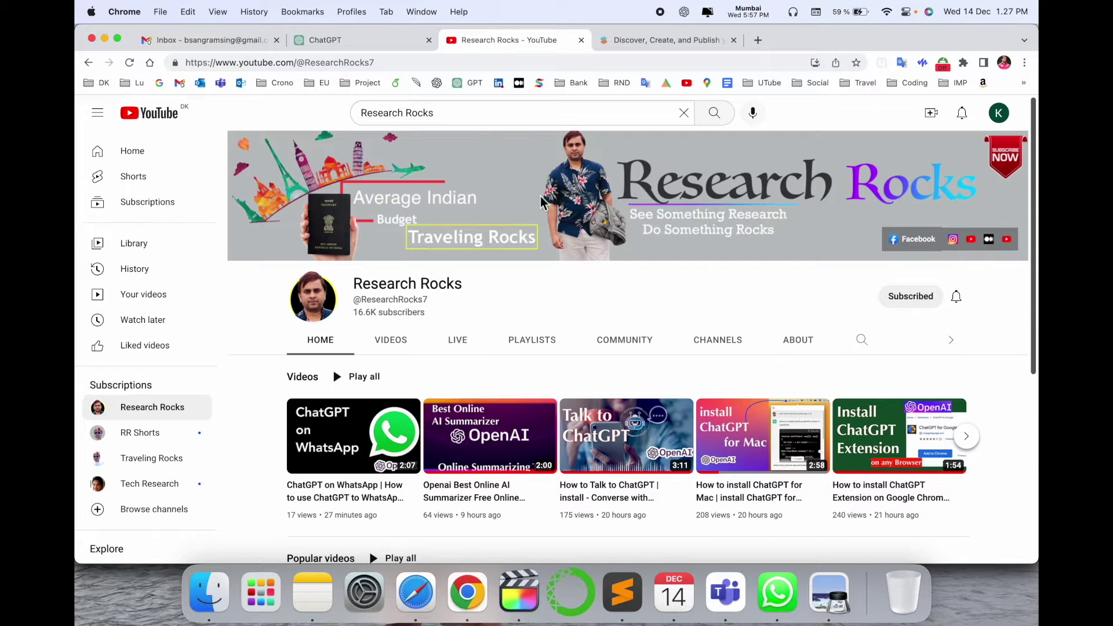
Switch from the Research Rocks YouTube channel to the SciSpace Copilot tab
click(651, 41)
click(532, 64)
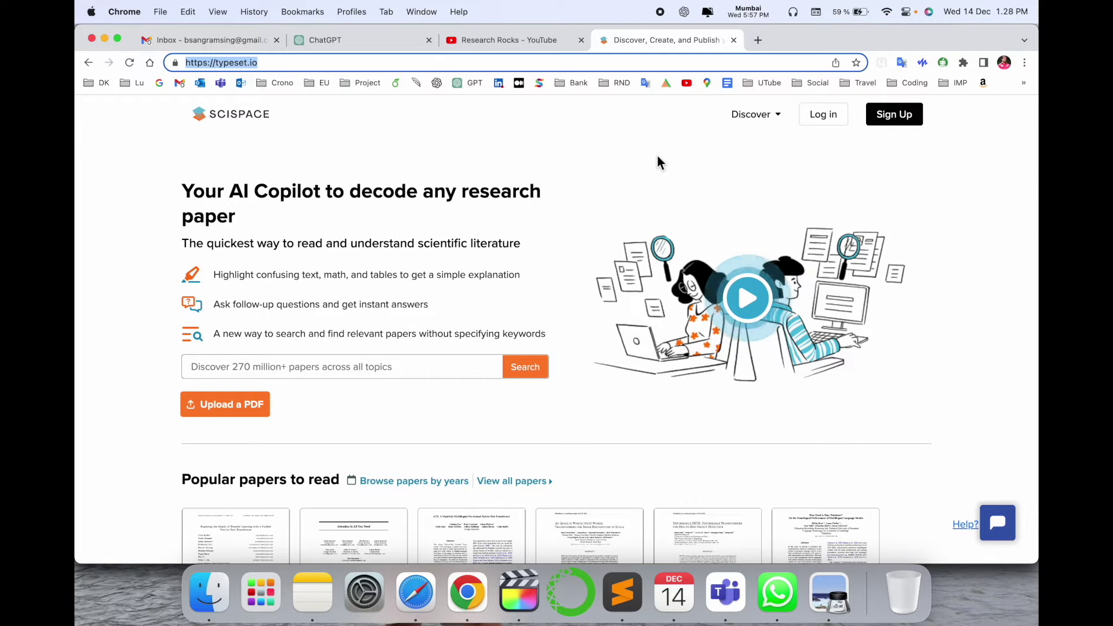
scroll(574, 378, down, 3)
scroll(574, 377, down, 3)
scroll(555, 380, down, 3)
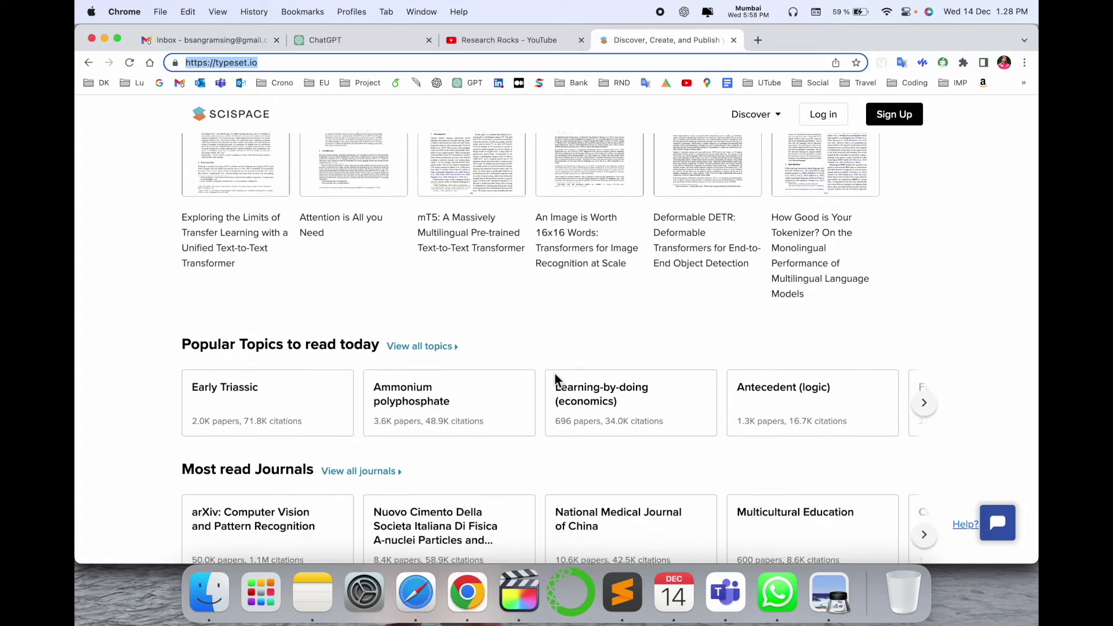
scroll(555, 379, down, 2)
scroll(560, 378, down, 2)
scroll(557, 378, down, 3)
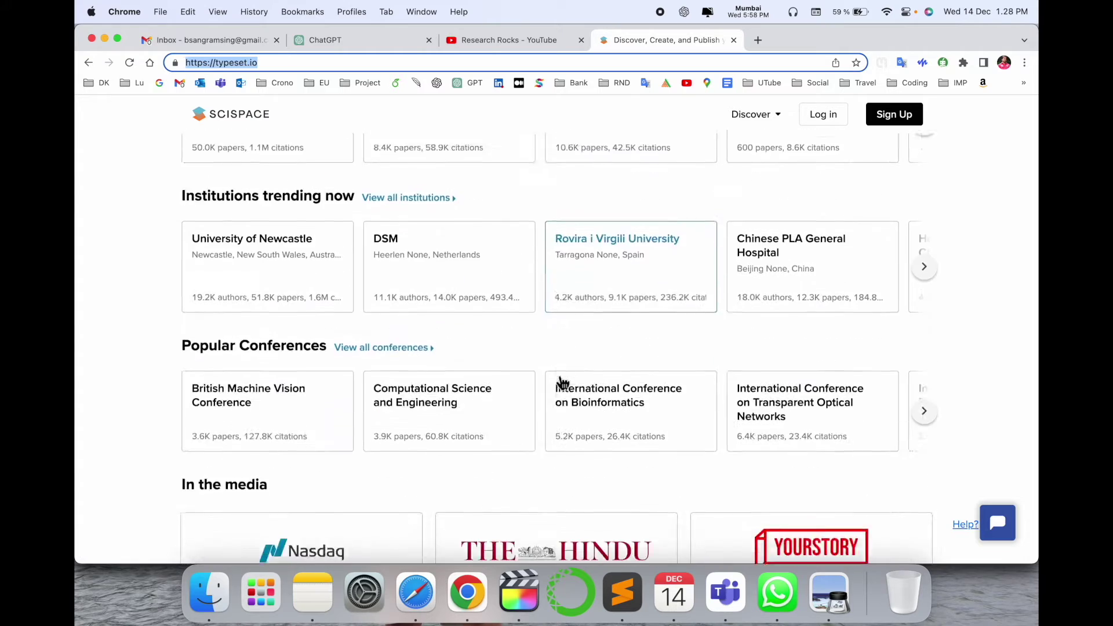
scroll(559, 380, down, 2)
scroll(574, 383, down, 1)
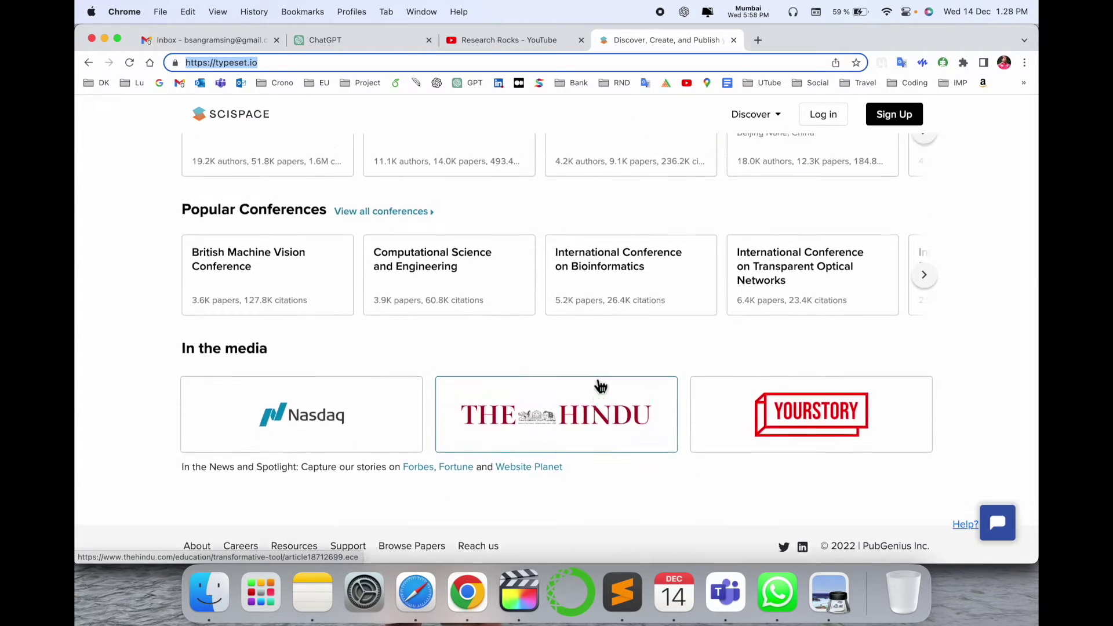
scroll(599, 385, up, 6)
scroll(596, 386, up, 4)
scroll(596, 385, up, 6)
scroll(339, 365, up, 4)
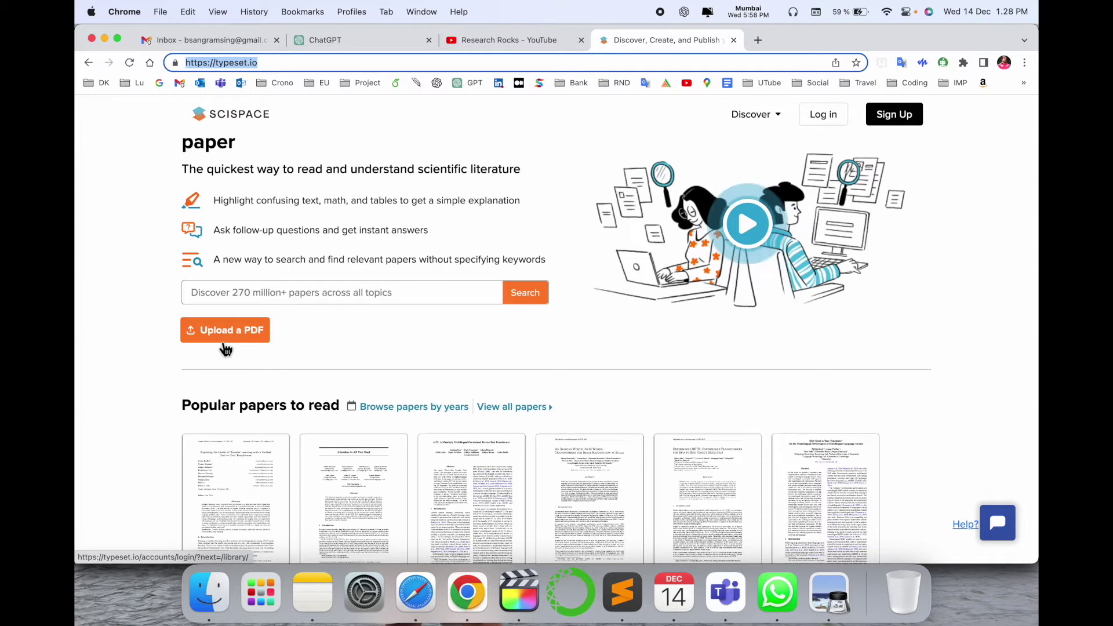
click(225, 347)
Preview the ambient NLP tenders PDF, close Preview, and start a SciSpace PDF upload
click(330, 136)
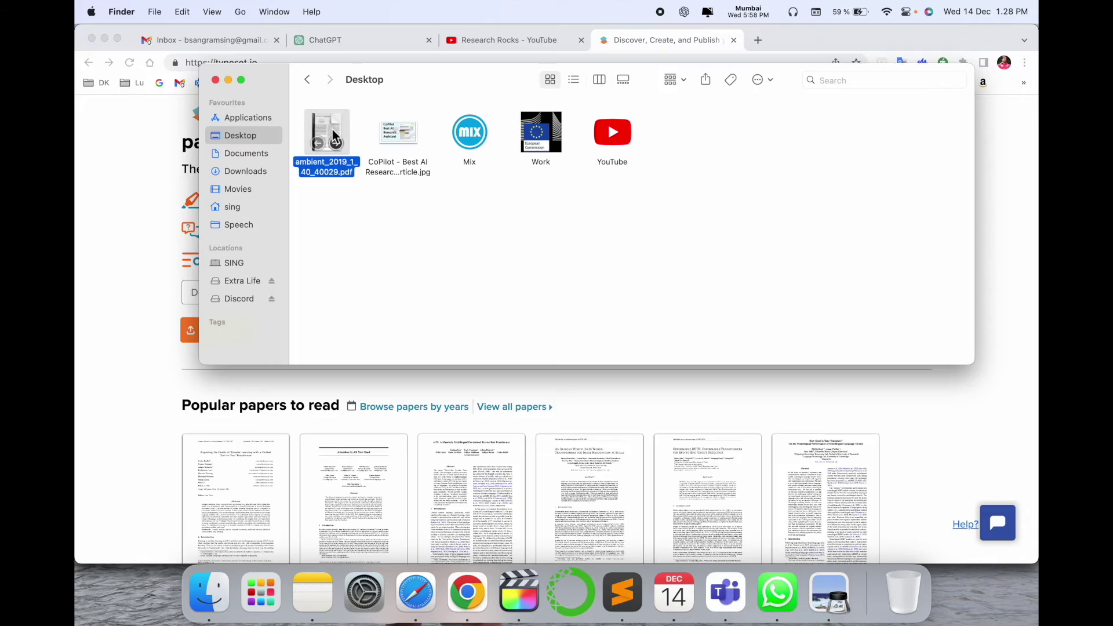
double_click(333, 135)
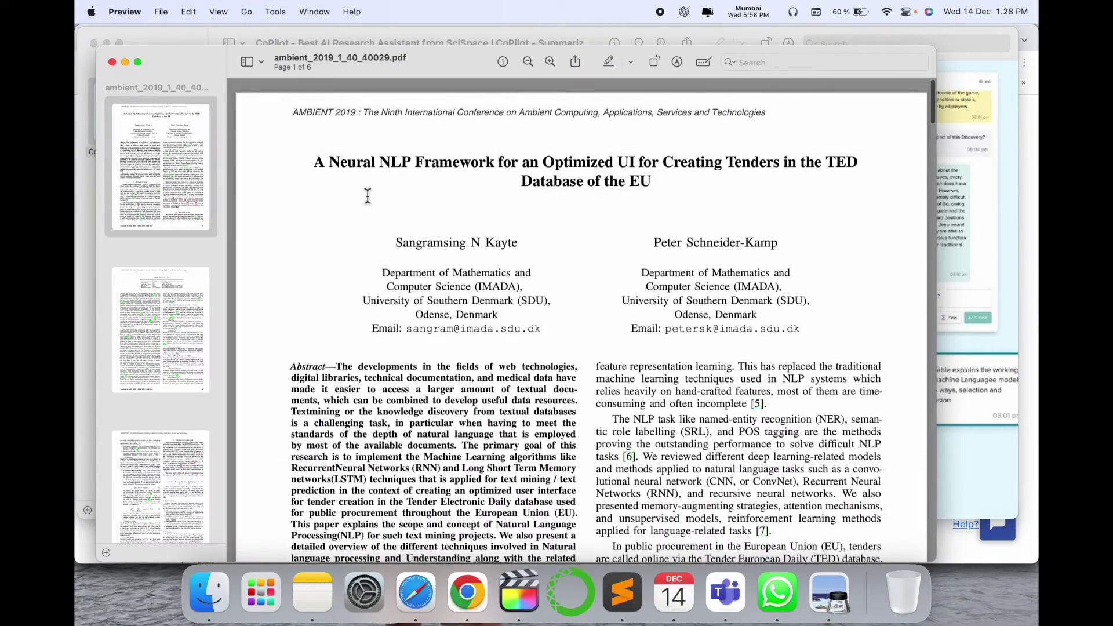
scroll(362, 195, down, 3)
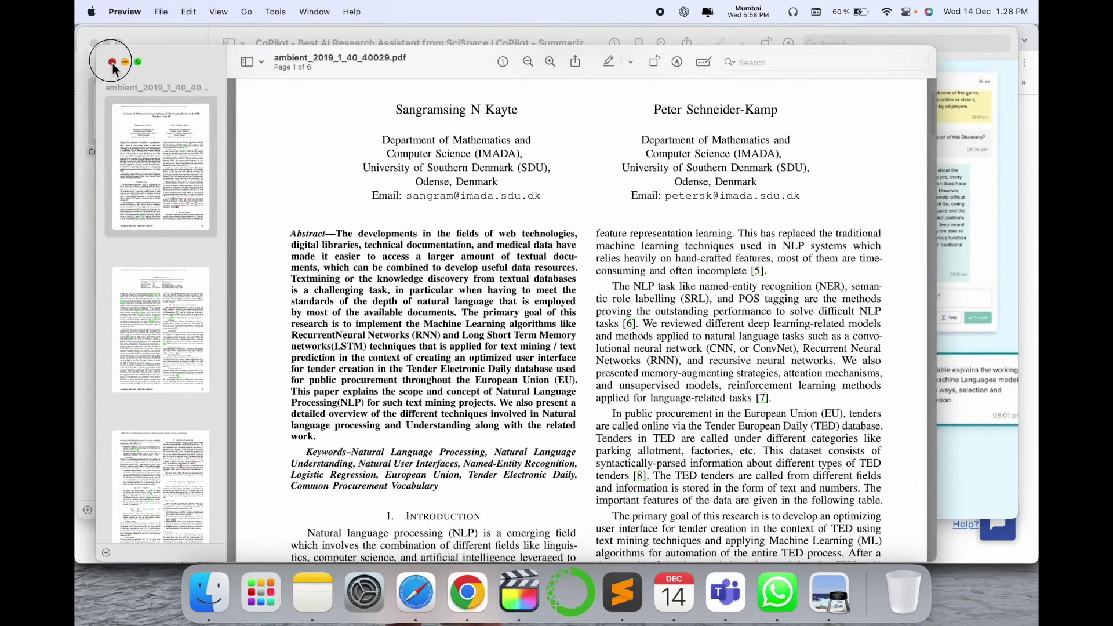
click(112, 62)
click(92, 42)
click(164, 354)
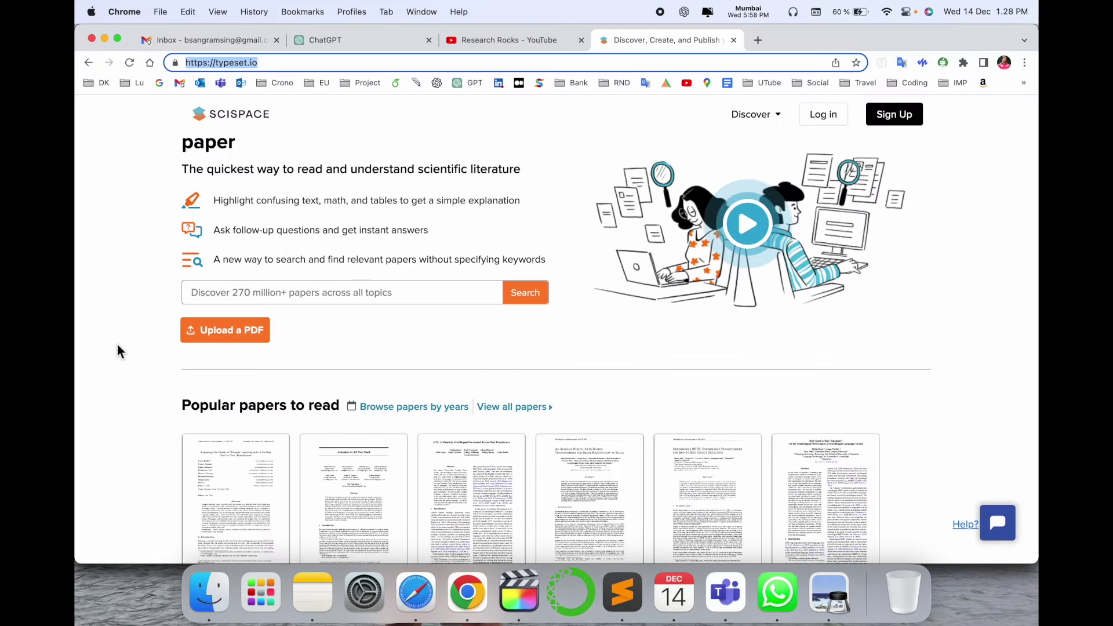
click(229, 341)
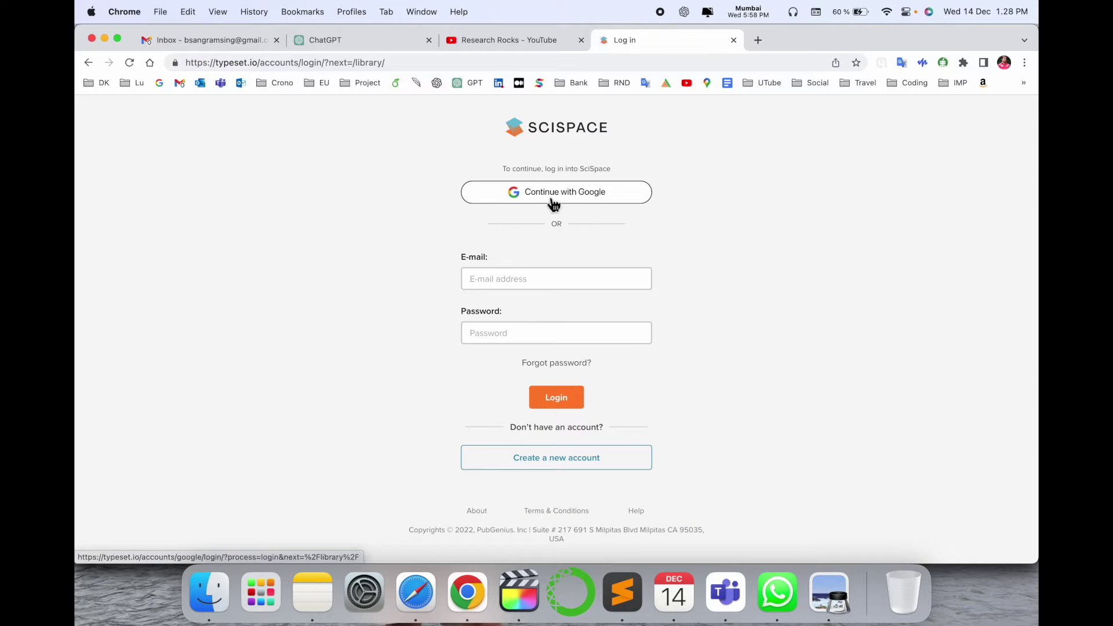
Sign in to SciSpace Copilot with a Google account
click(551, 201)
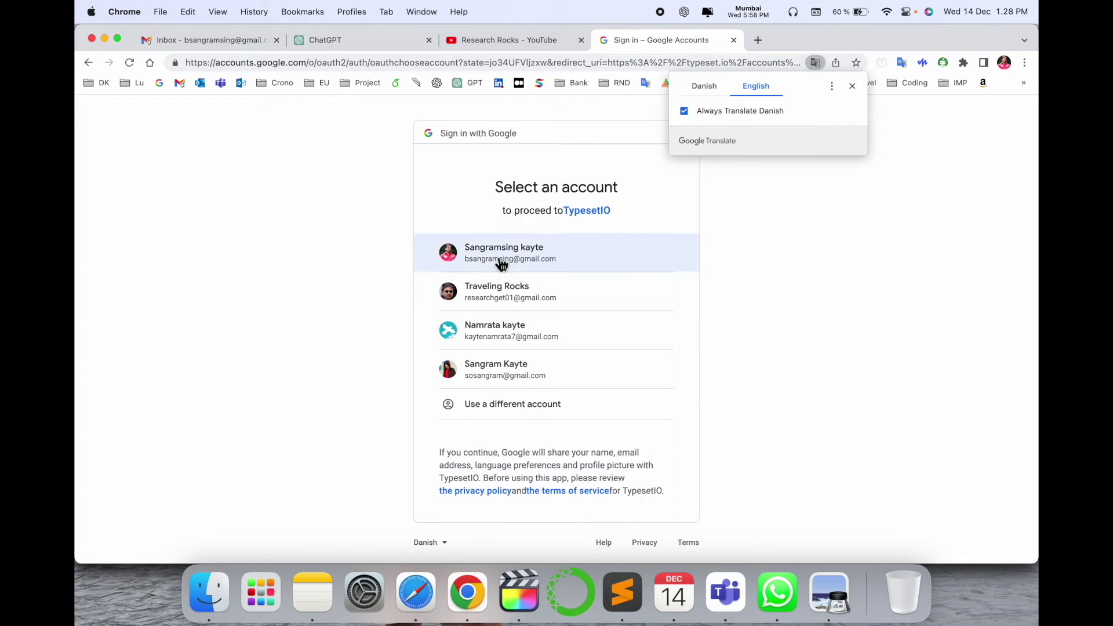
click(494, 255)
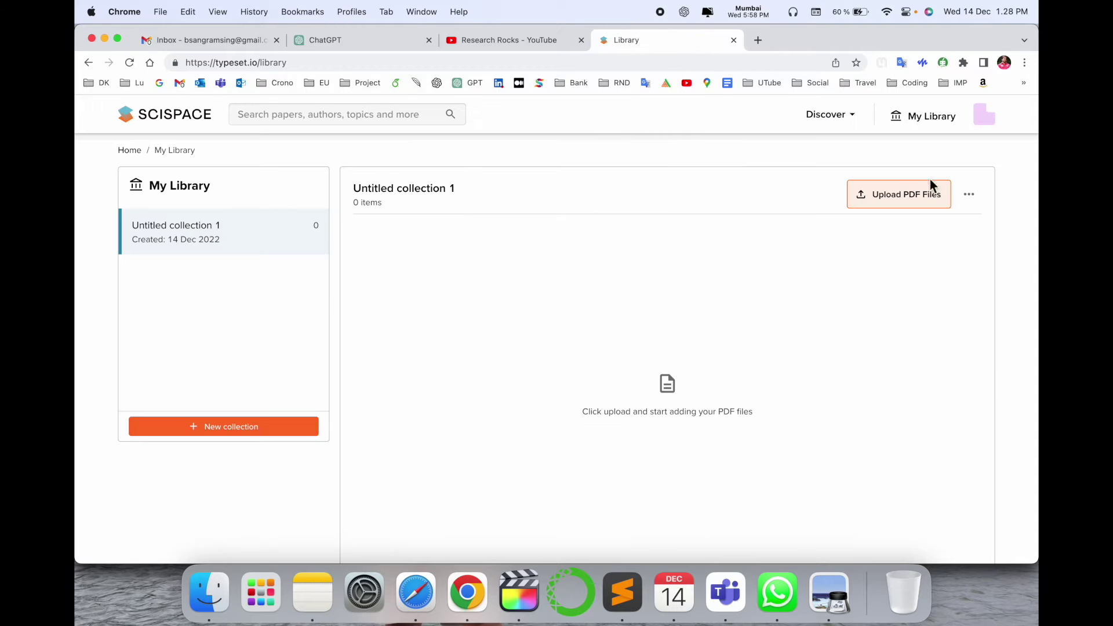
Upload ambient_2019_1_40_40029.pdf to Untitled collection 1 and open it for reading
click(900, 200)
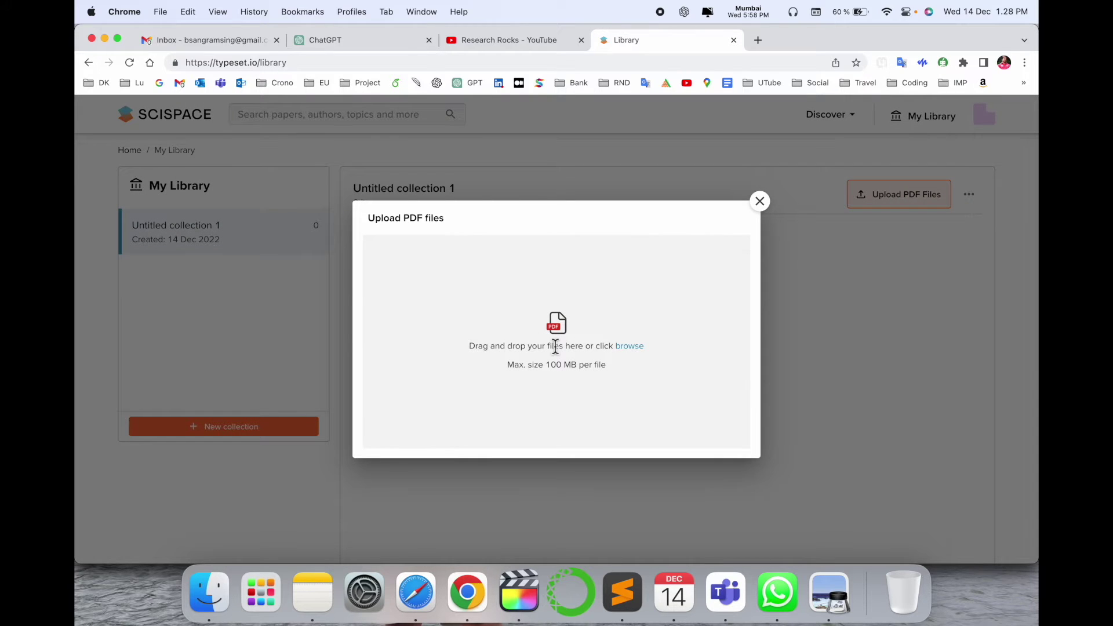
click(634, 349)
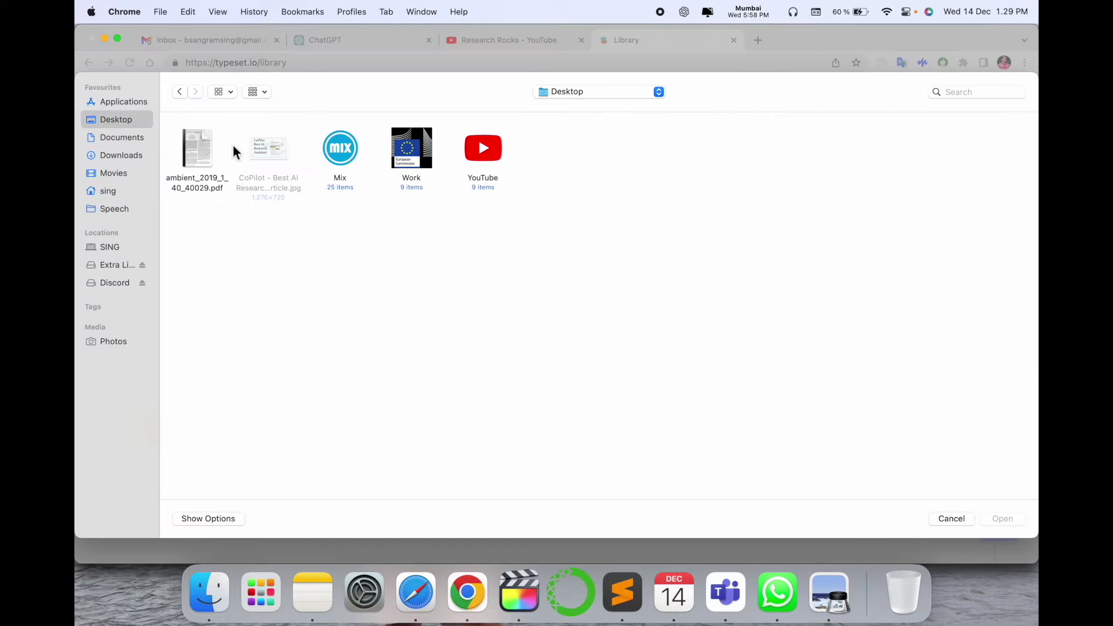
double_click(202, 137)
click(712, 441)
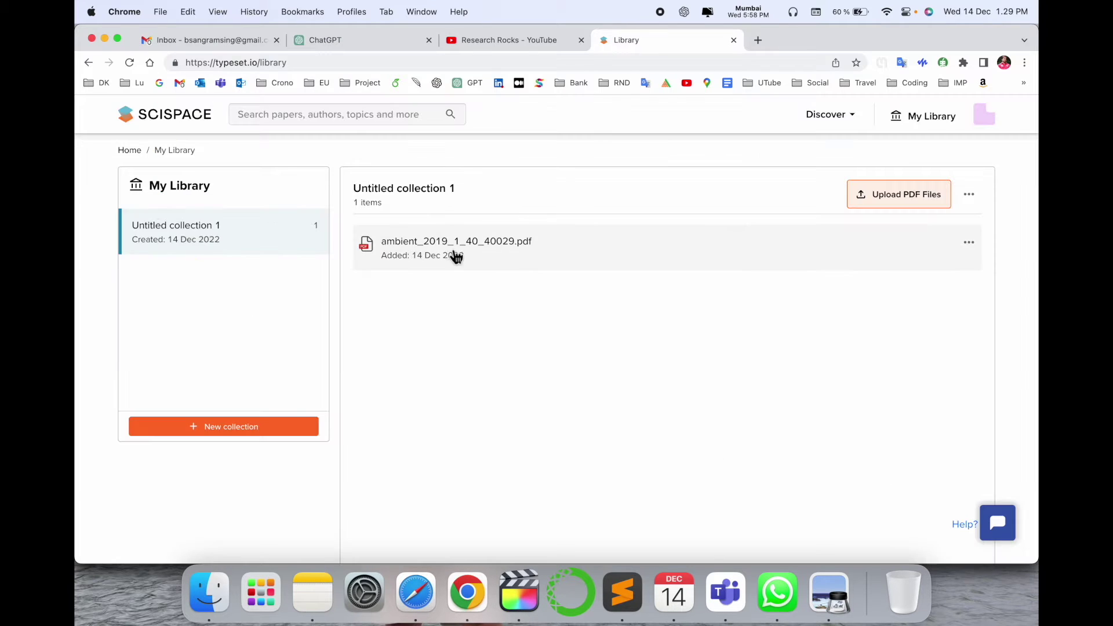
click(451, 254)
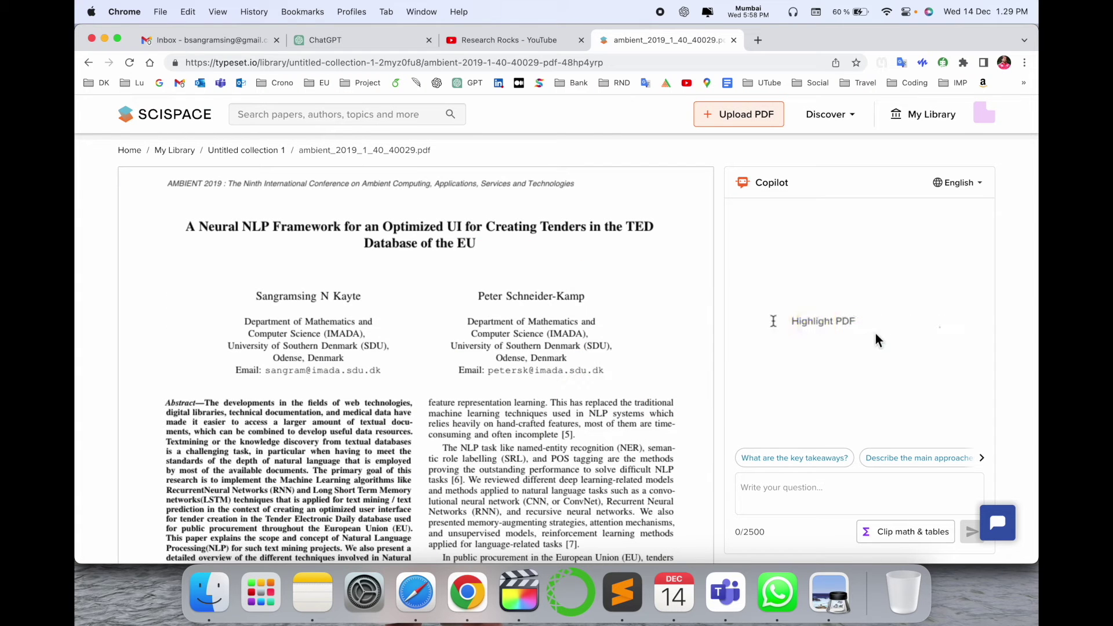
scroll(486, 366, down, 2)
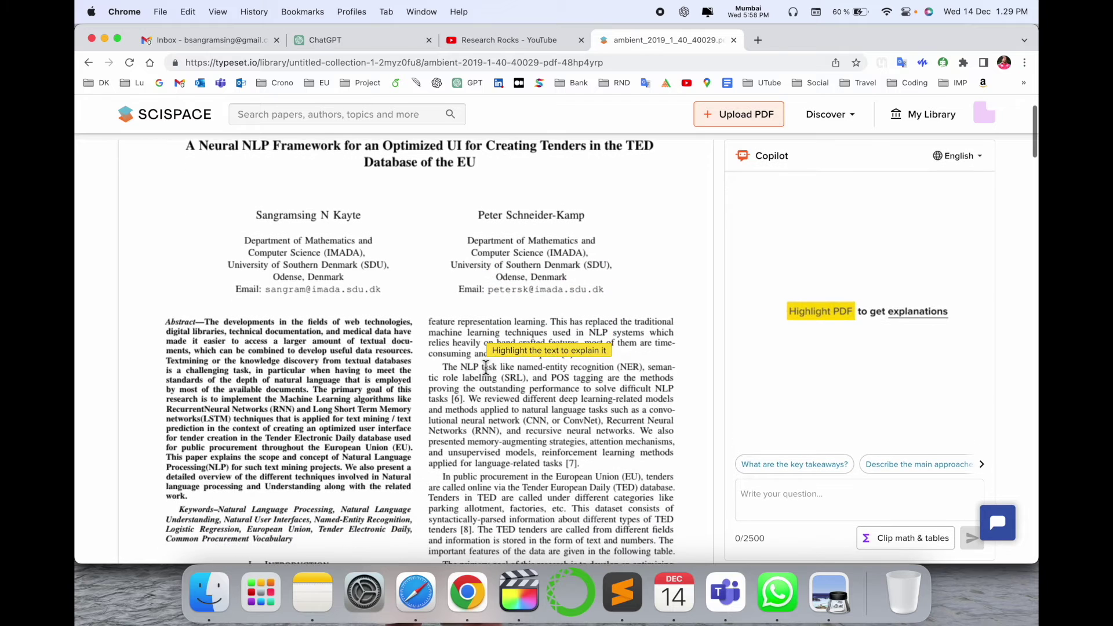
scroll(485, 365, down, 1)
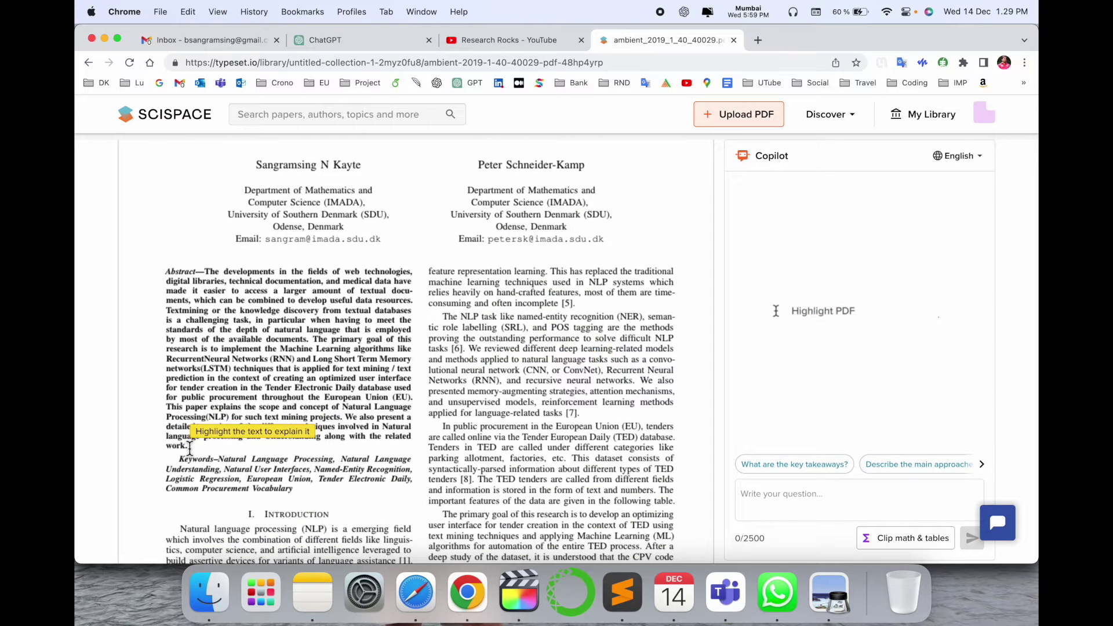
mouse_move(188, 446)
mouse_down()
mouse_move(185, 374)
mouse_move(207, 272)
mouse_up()
key(super+c)
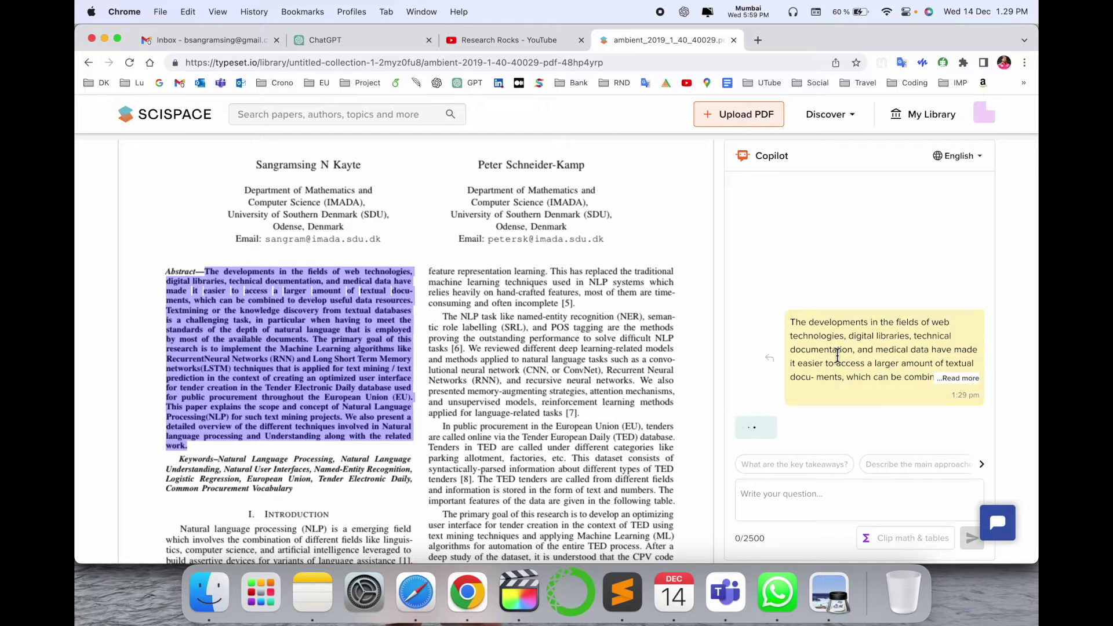
scroll(835, 352, down, 1)
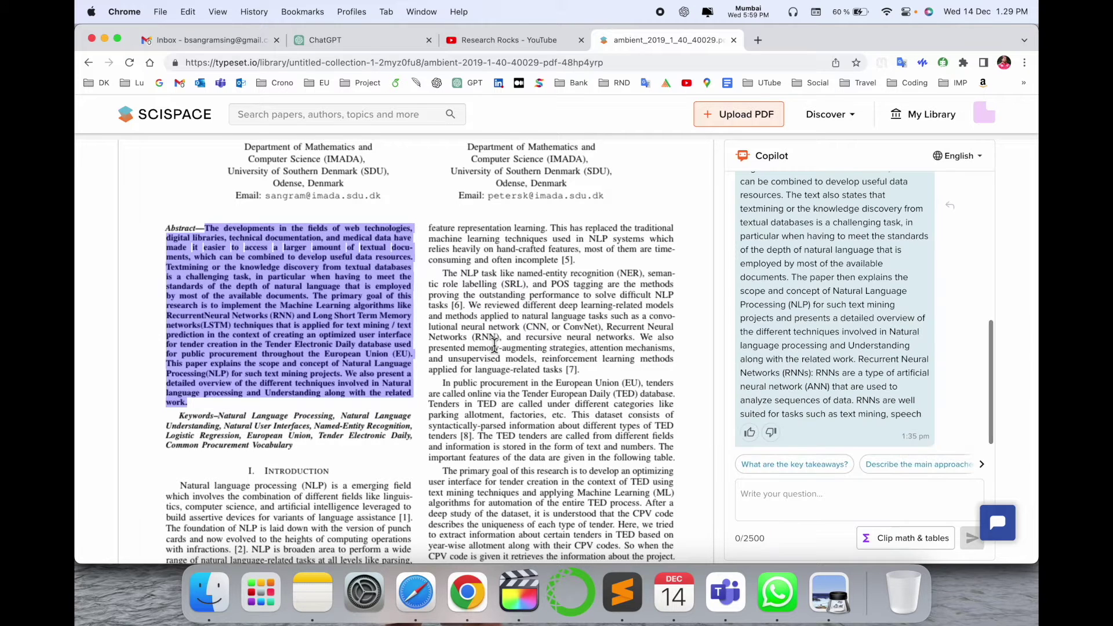
scroll(913, 327, up, 5)
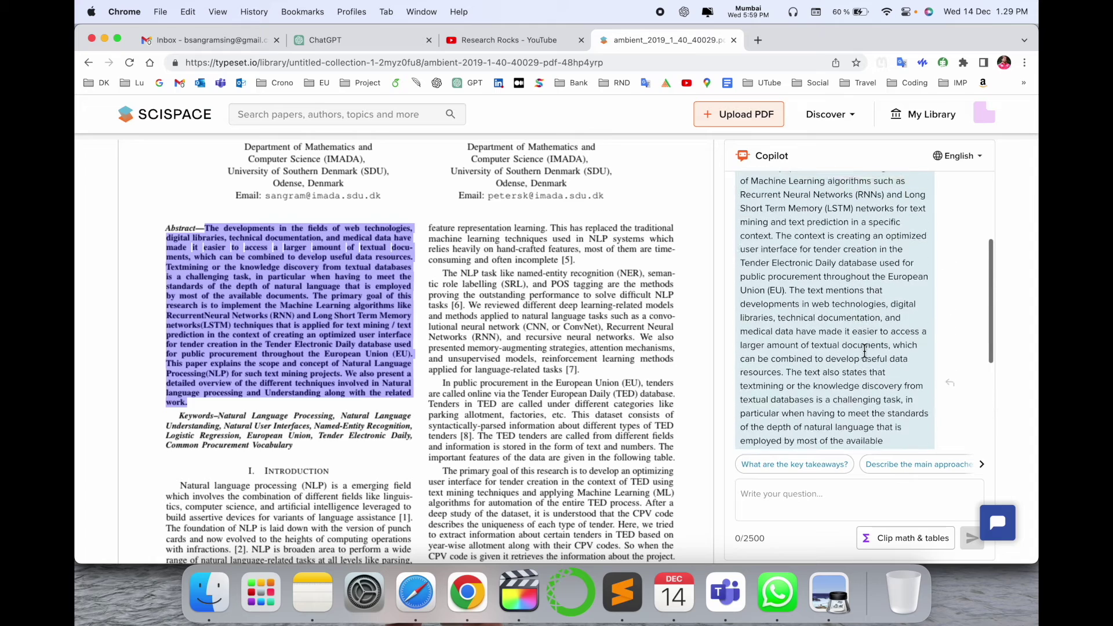
Clear the abstract highlight and select the quoted abstract in Copilot's chat
click(922, 266)
scroll(922, 266, up, 3)
scroll(921, 265, up, 2)
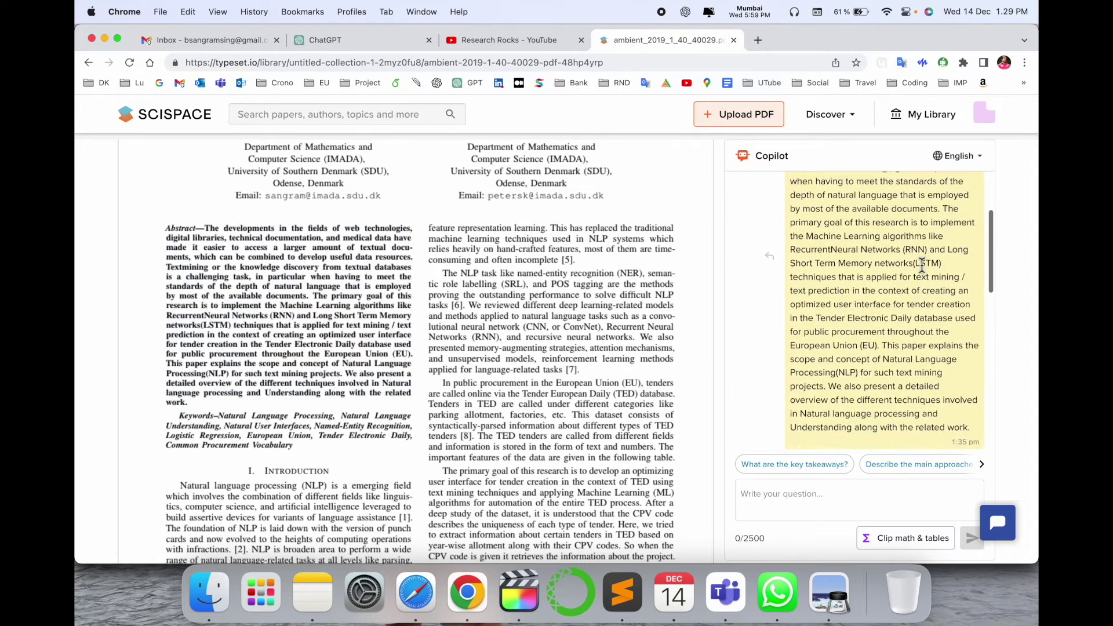
scroll(921, 265, up, 2)
scroll(922, 265, up, 1)
scroll(922, 266, down, 2)
scroll(923, 265, down, 1)
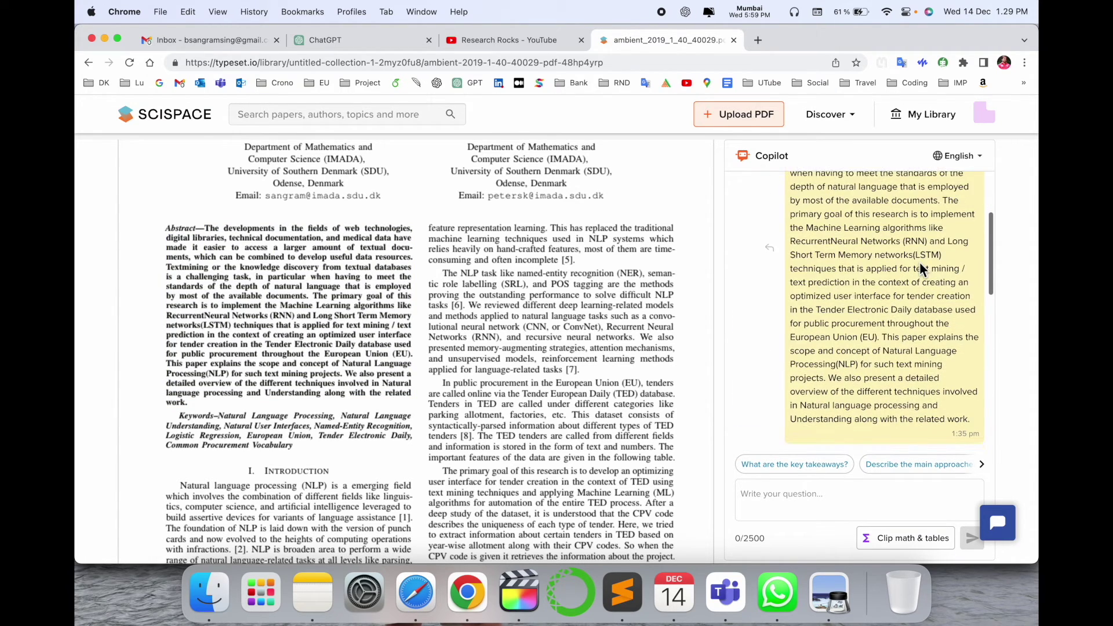
triple_click(920, 267)
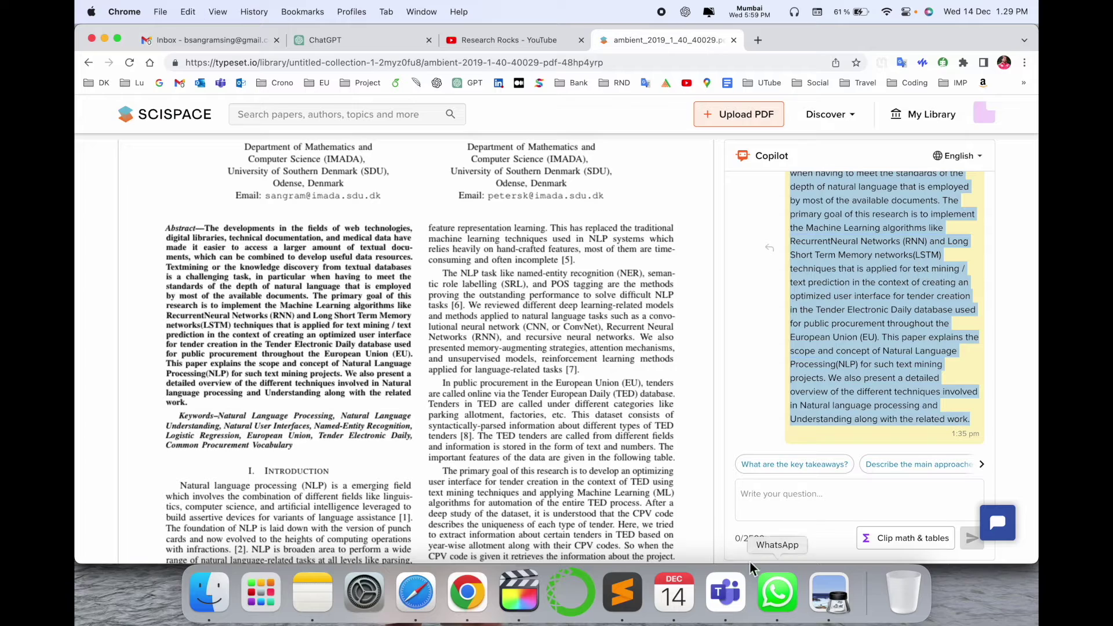
Start a new Word document with a table and paste the abstract into its left cell
click(277, 588)
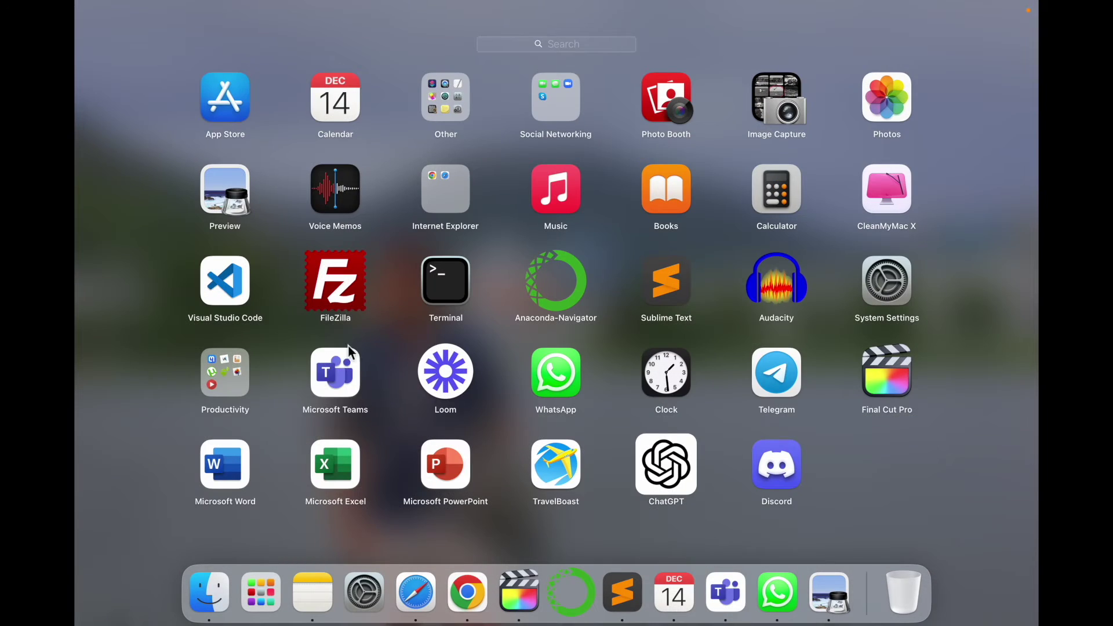
click(224, 465)
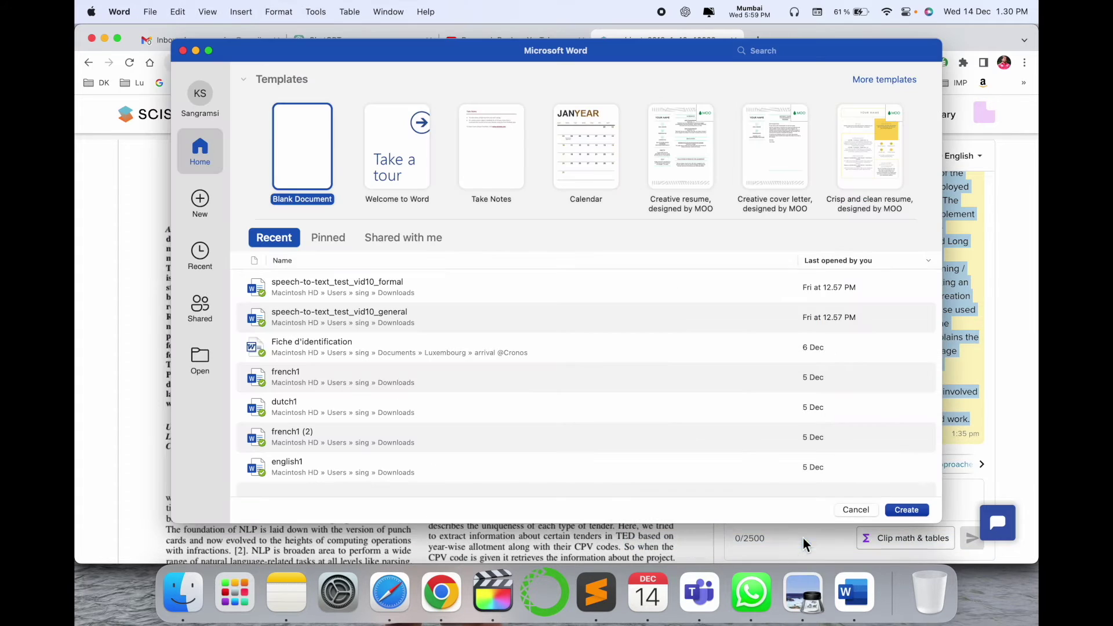
key(Return)
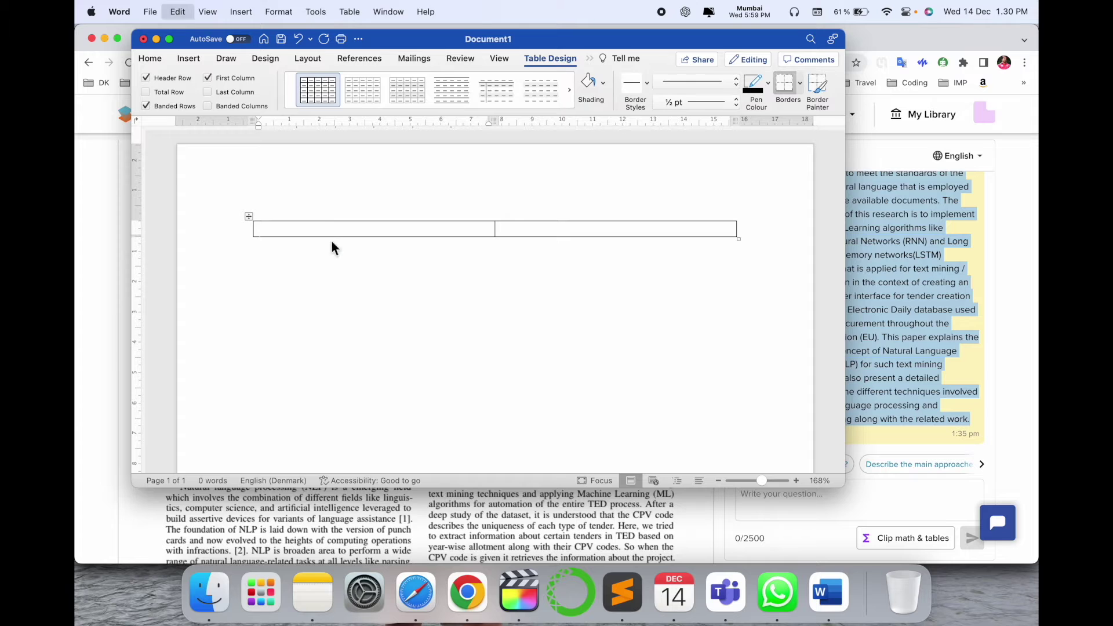
key(super+v)
scroll(384, 355, up, 5)
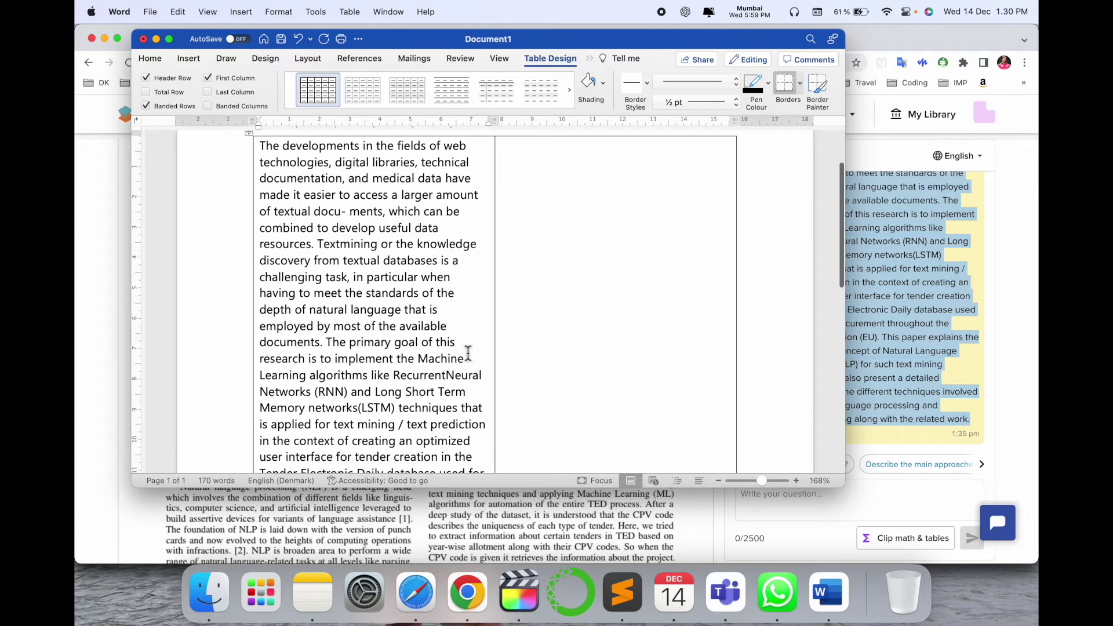
click(905, 380)
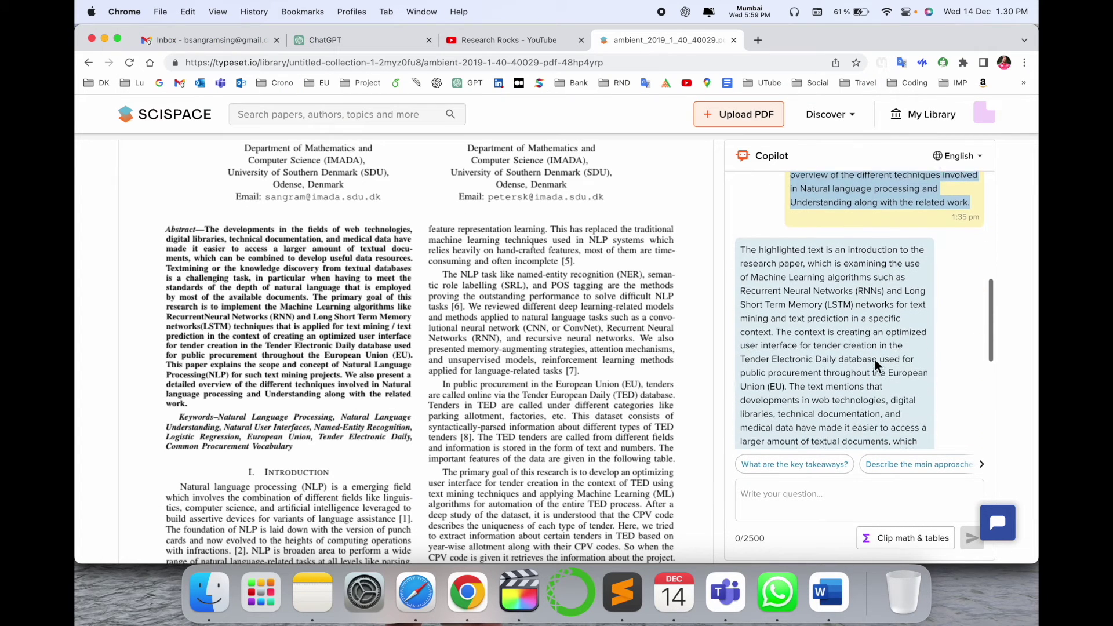
Paste Copilot's abstract explanation into the Word table's right cell, removing the trailing empty line
key(super+c)
key(super+Tab)
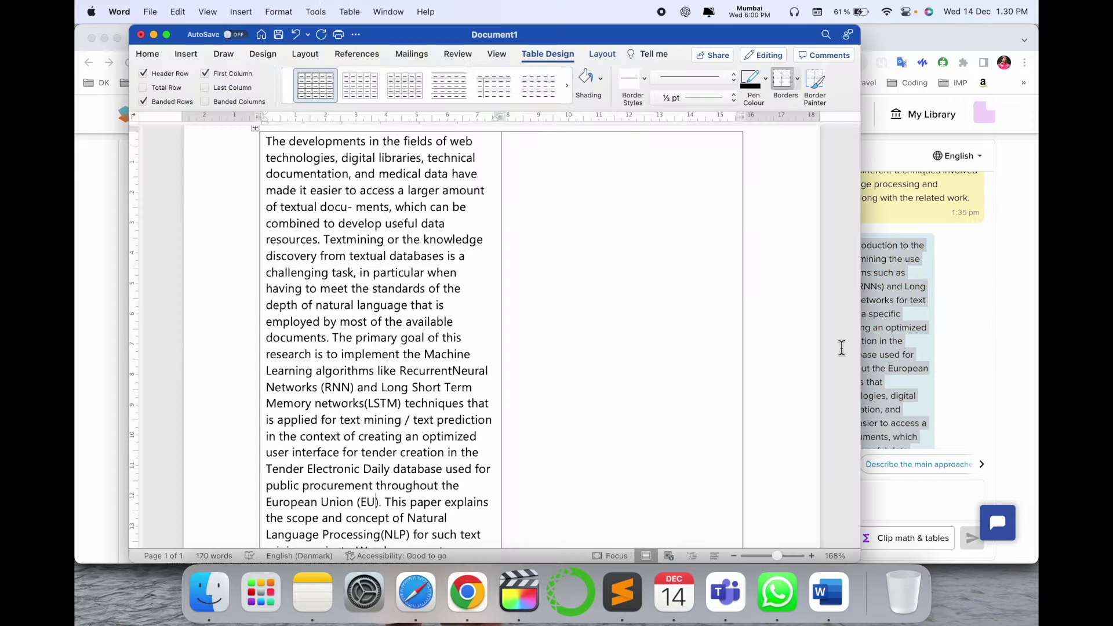
click(567, 211)
key(super+v)
scroll(567, 211, down, 3)
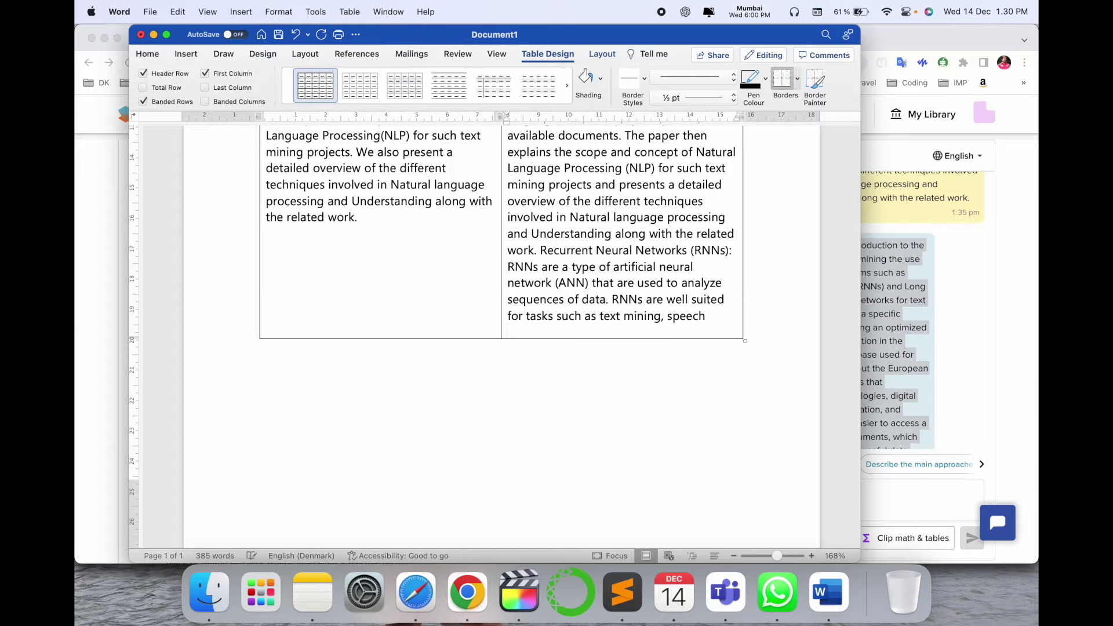
key(BackSpace)
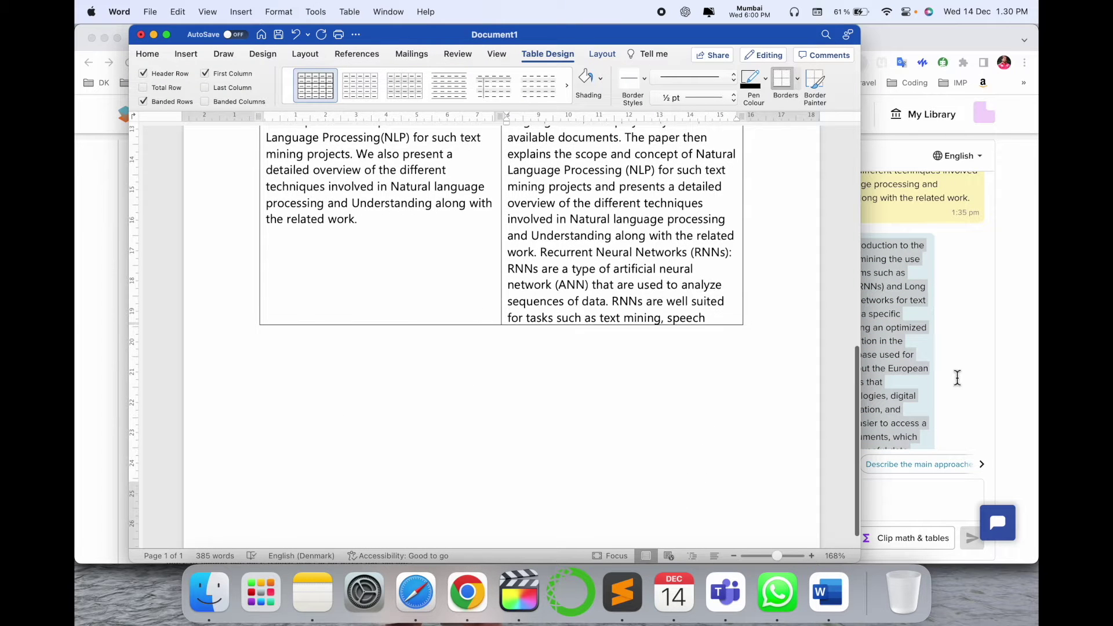
scroll(957, 378, down, 5)
scroll(528, 340, up, 5)
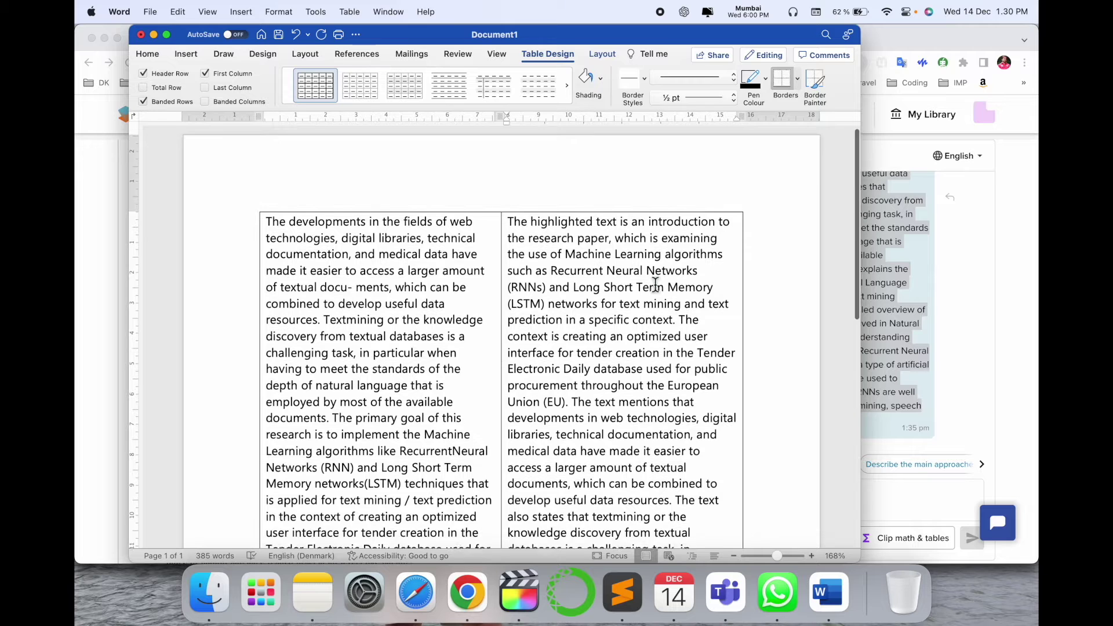
scroll(661, 283, down, 2)
scroll(608, 278, up, 2)
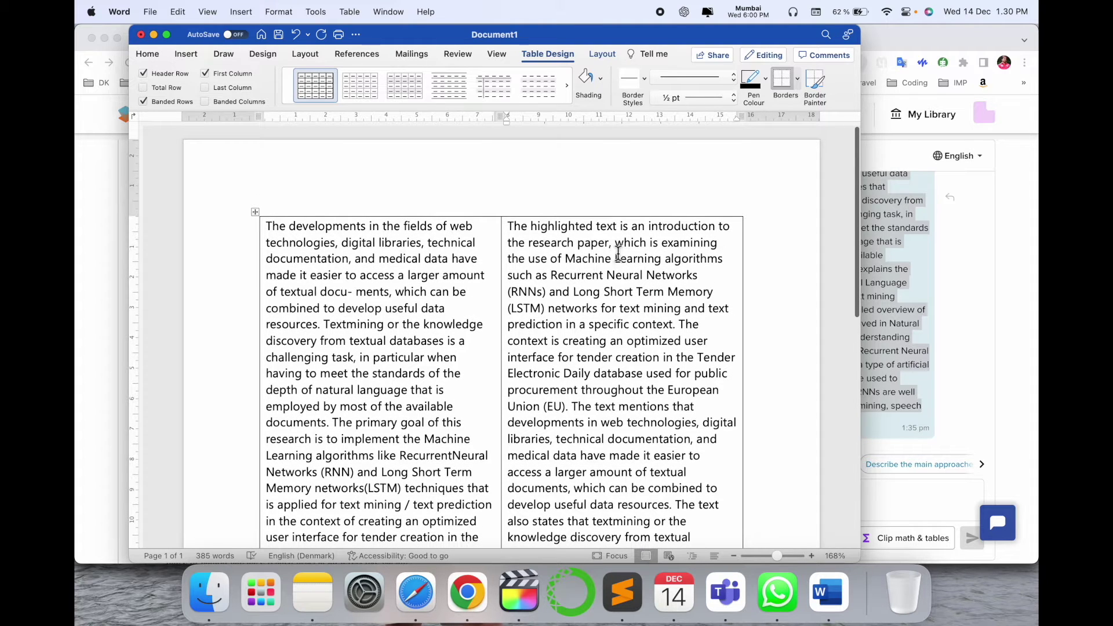
Select and deselect the explanation text in the table, then return to the SciSpace paper
mouse_move(615, 248)
mouse_down()
mouse_move(516, 218)
mouse_move(476, 236)
mouse_move(267, 222)
mouse_up()
click(427, 241)
click(593, 222)
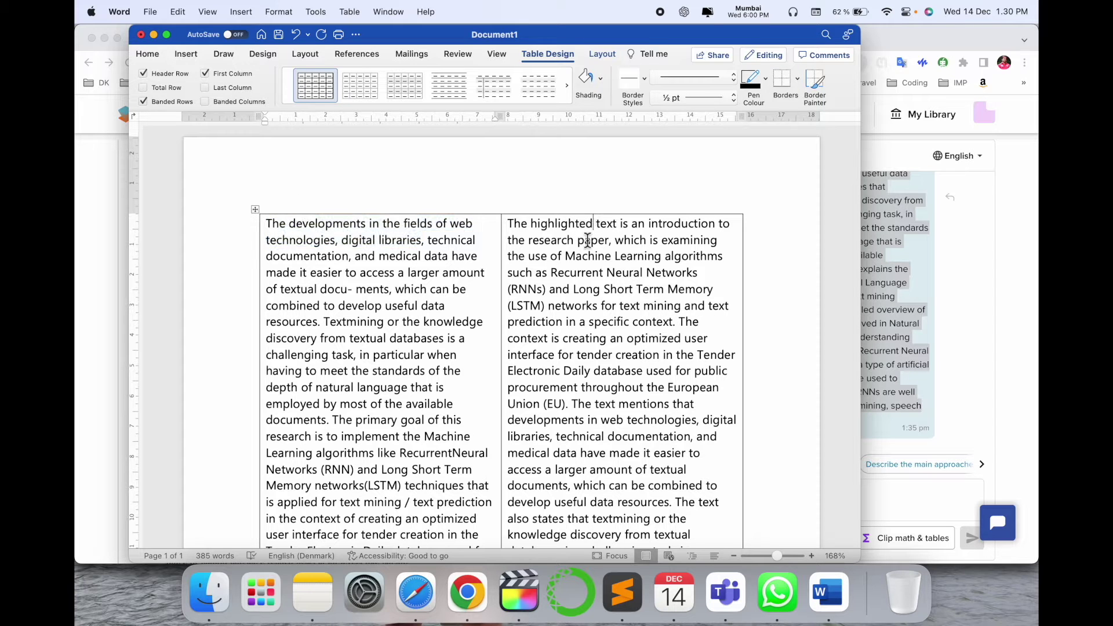
scroll(628, 300, down, 3)
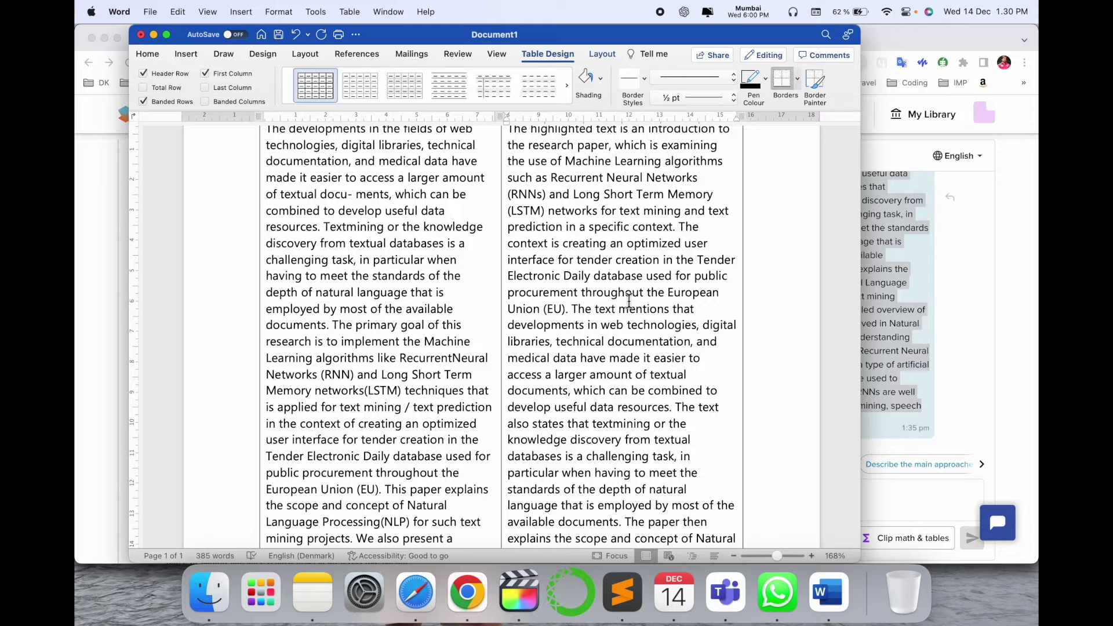
scroll(628, 299, up, 3)
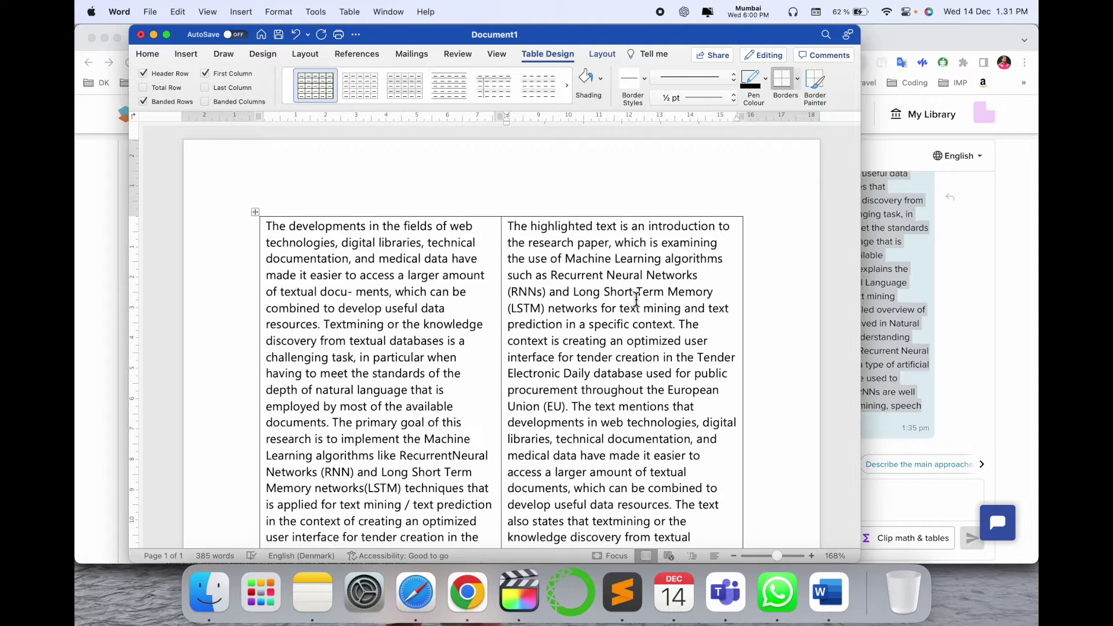
scroll(635, 299, down, 3)
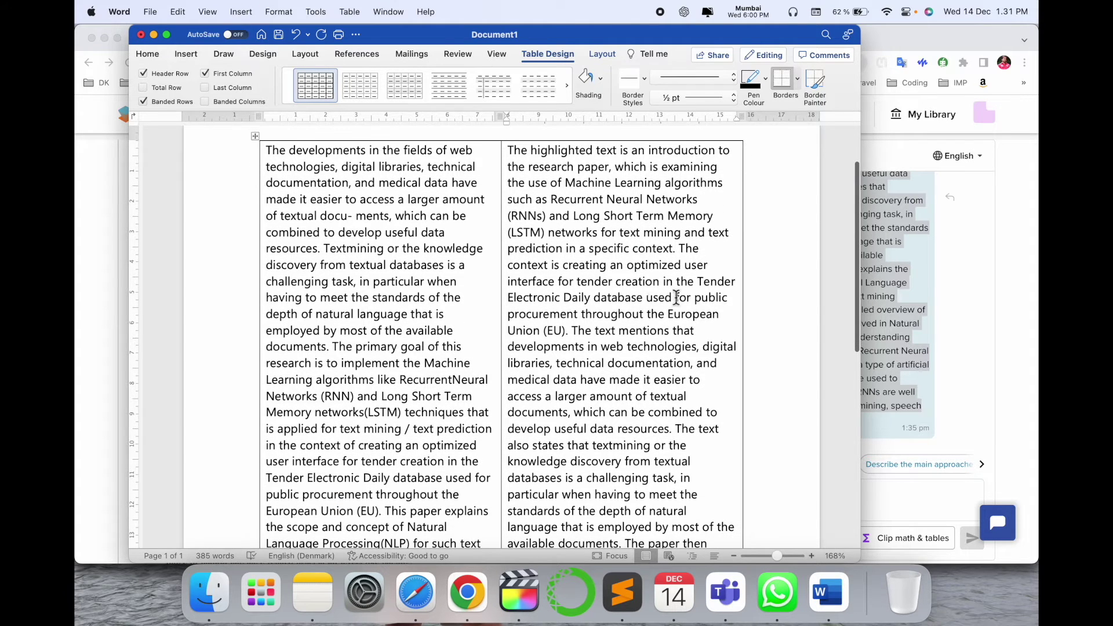
click(1033, 320)
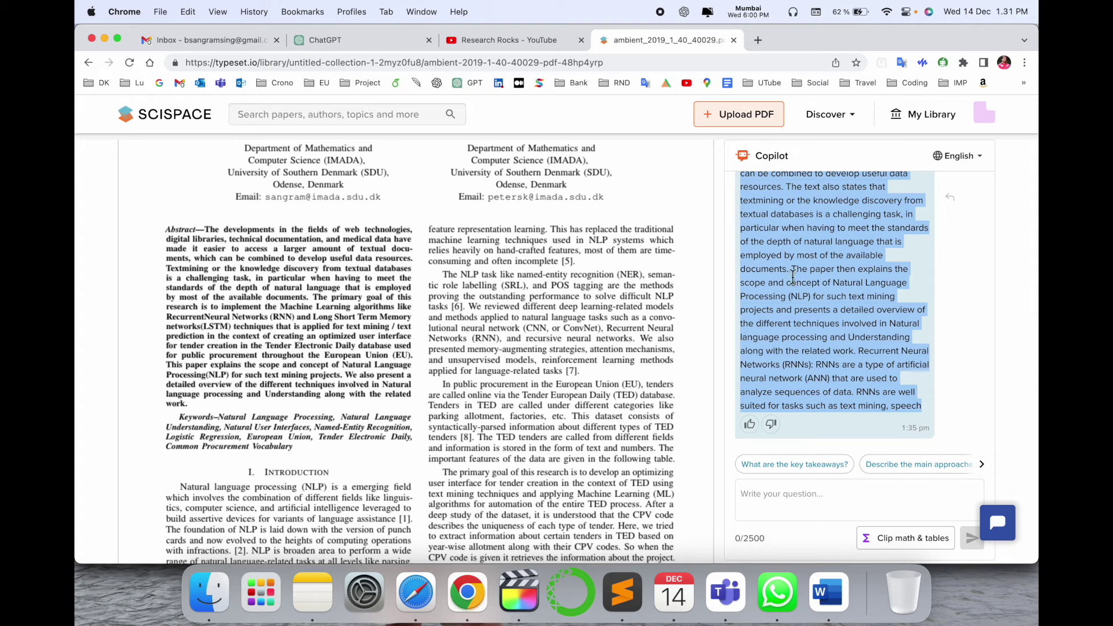
scroll(632, 279, down, 1)
scroll(326, 332, down, 1)
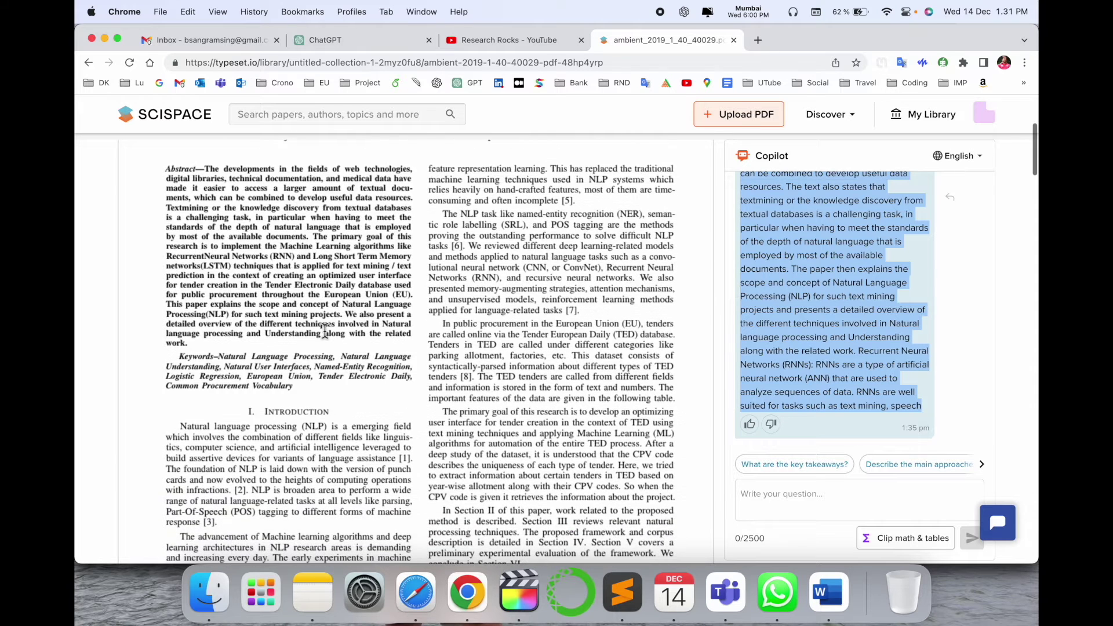
click(297, 362)
scroll(296, 386, up, 5)
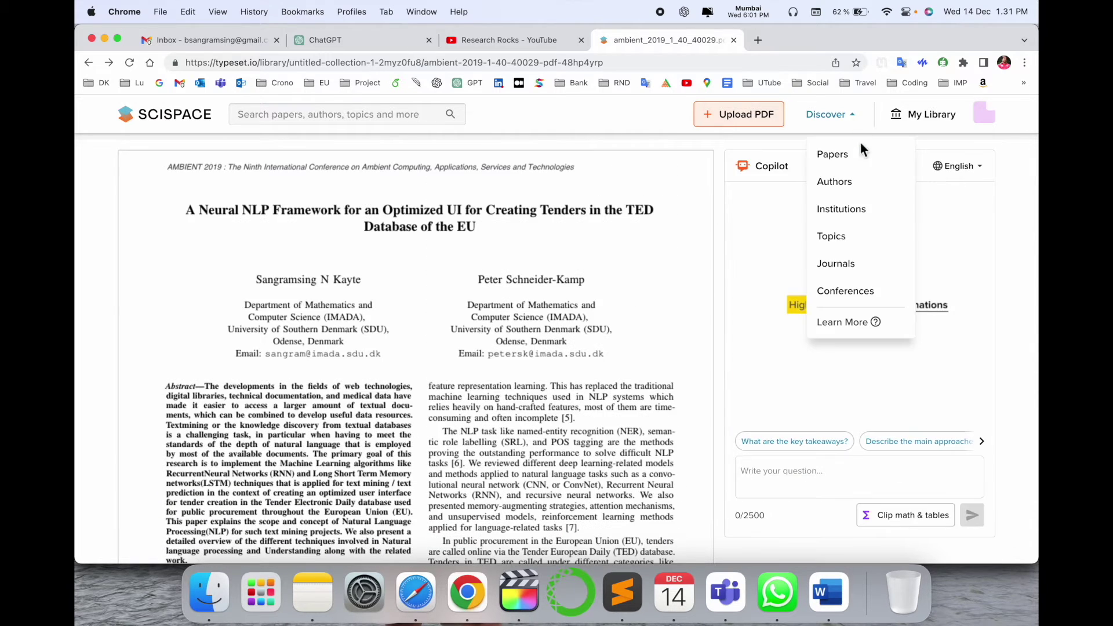
Search the SciSpace Authors directory for the paper's author
click(864, 188)
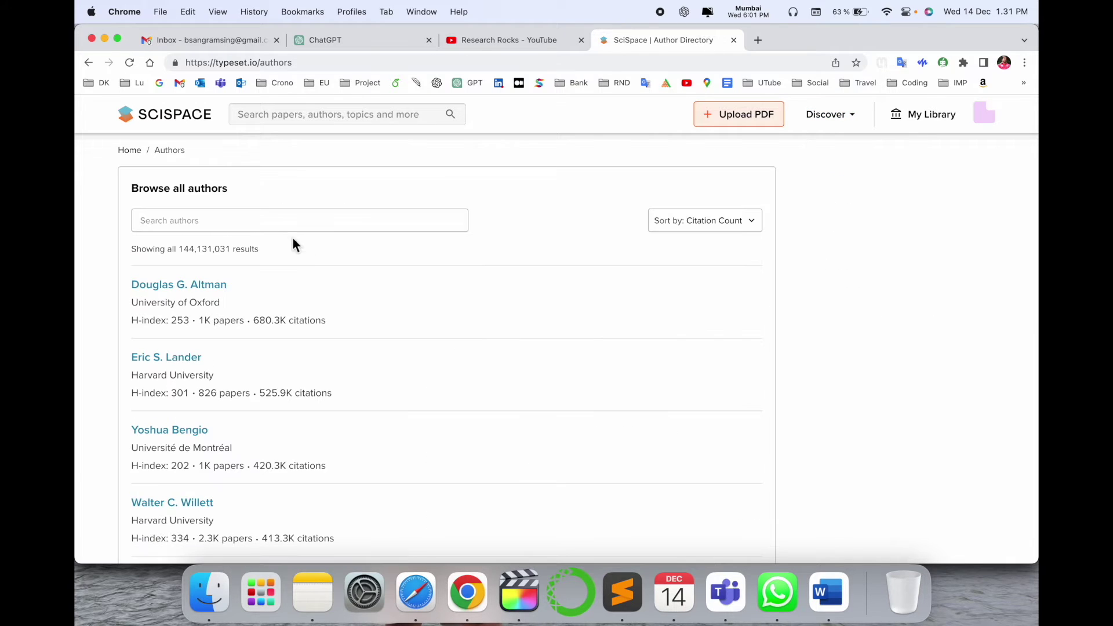
click(275, 226)
text(sing)
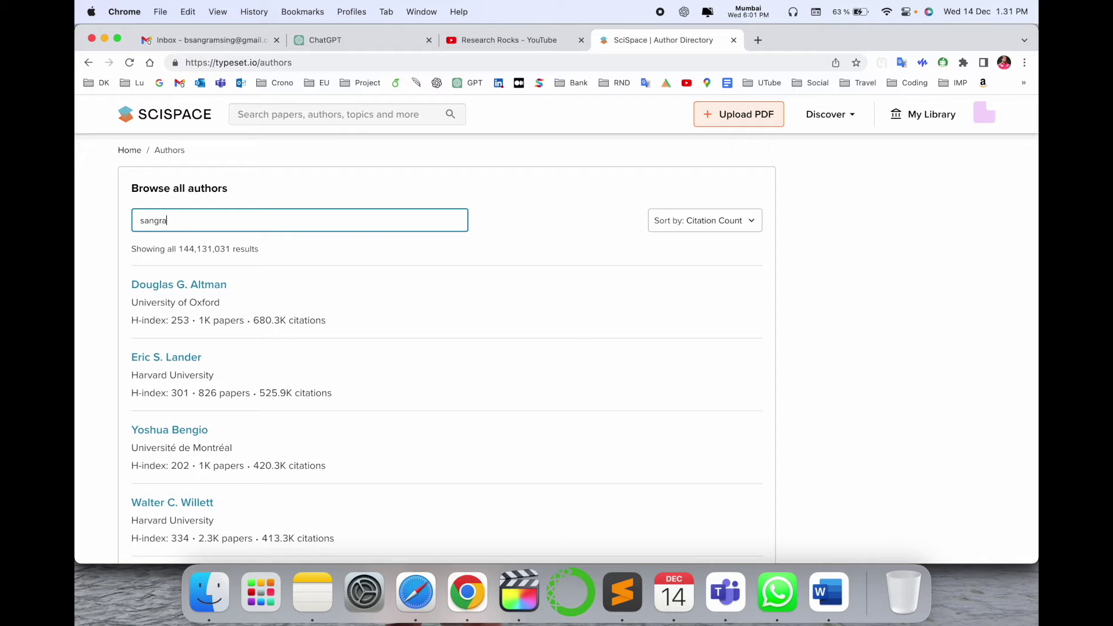
text( kayte)
key(Return)
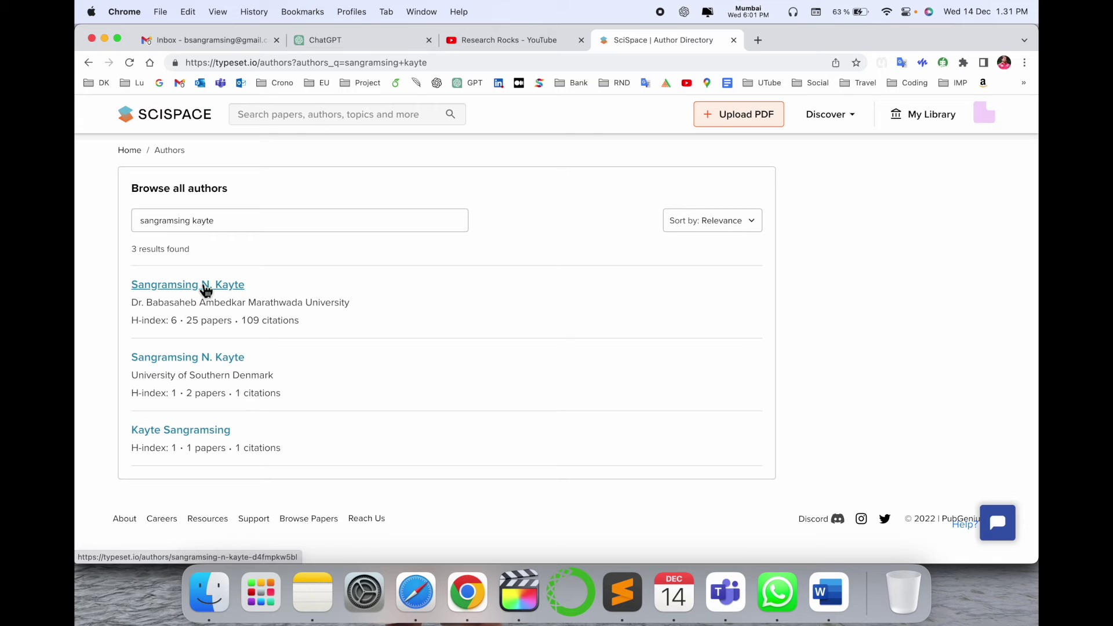
Browse the Institutions and Papers directories, then go to My Library
click(854, 116)
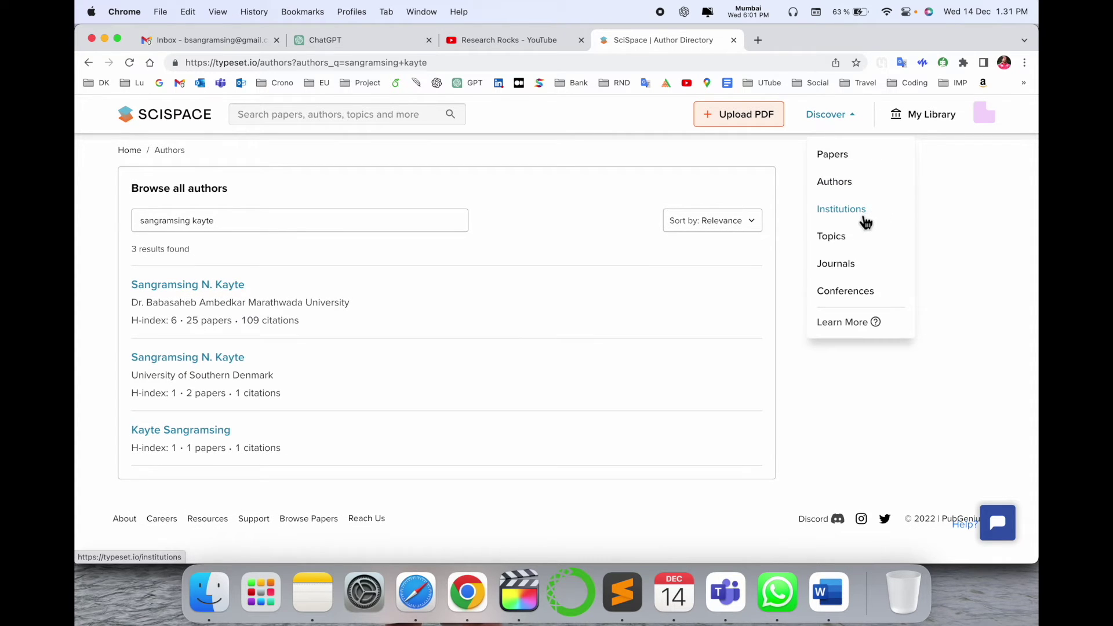
click(865, 219)
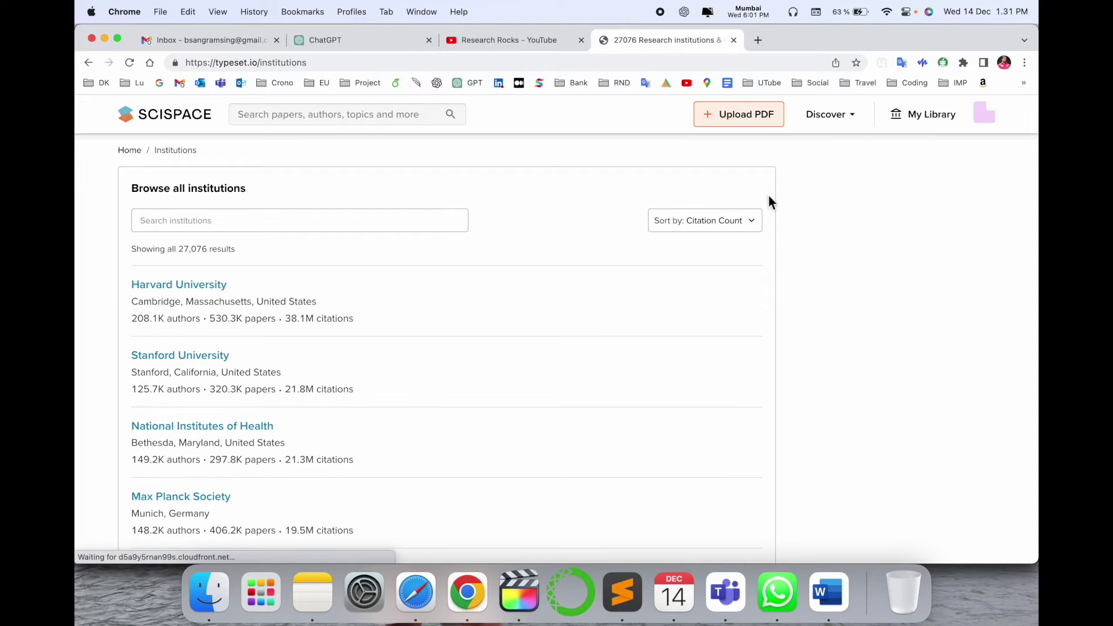
click(848, 120)
mouse_move(829, 114)
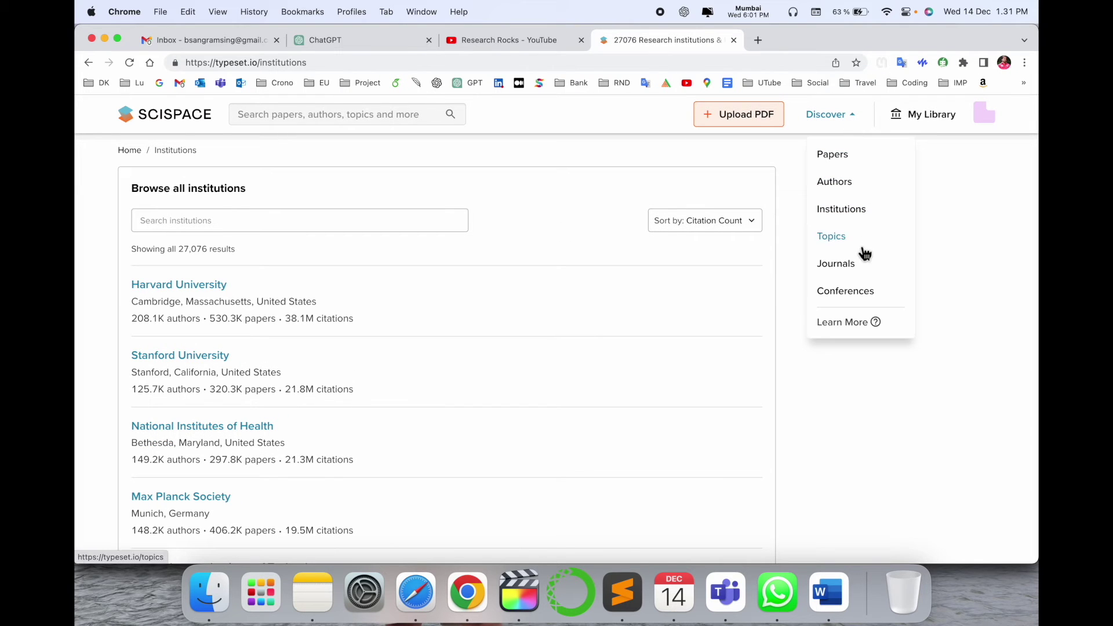
click(846, 157)
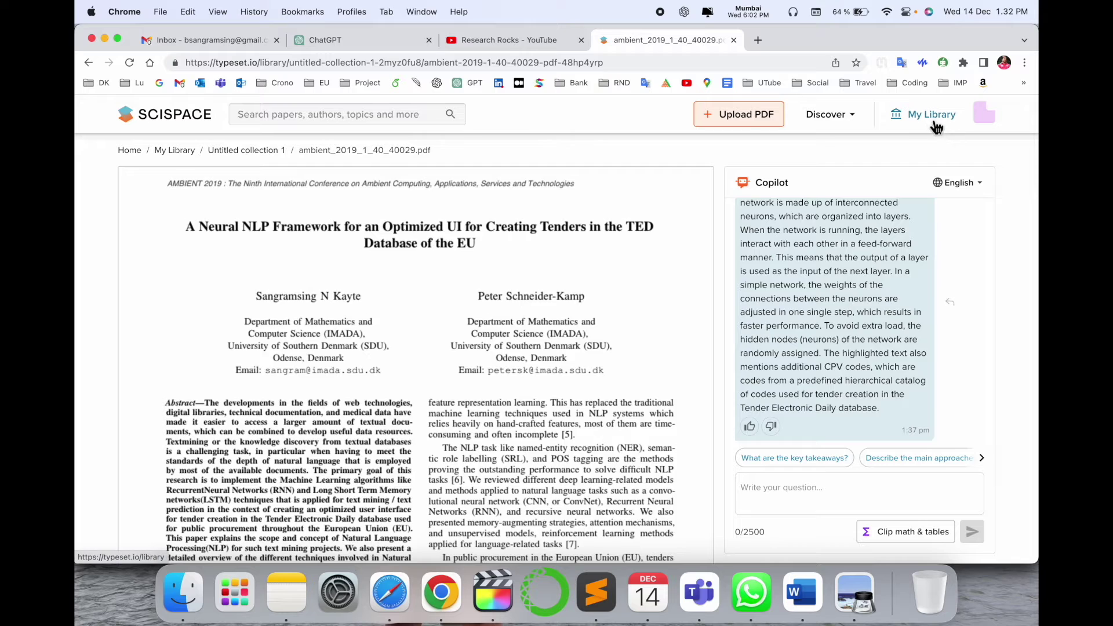
click(929, 116)
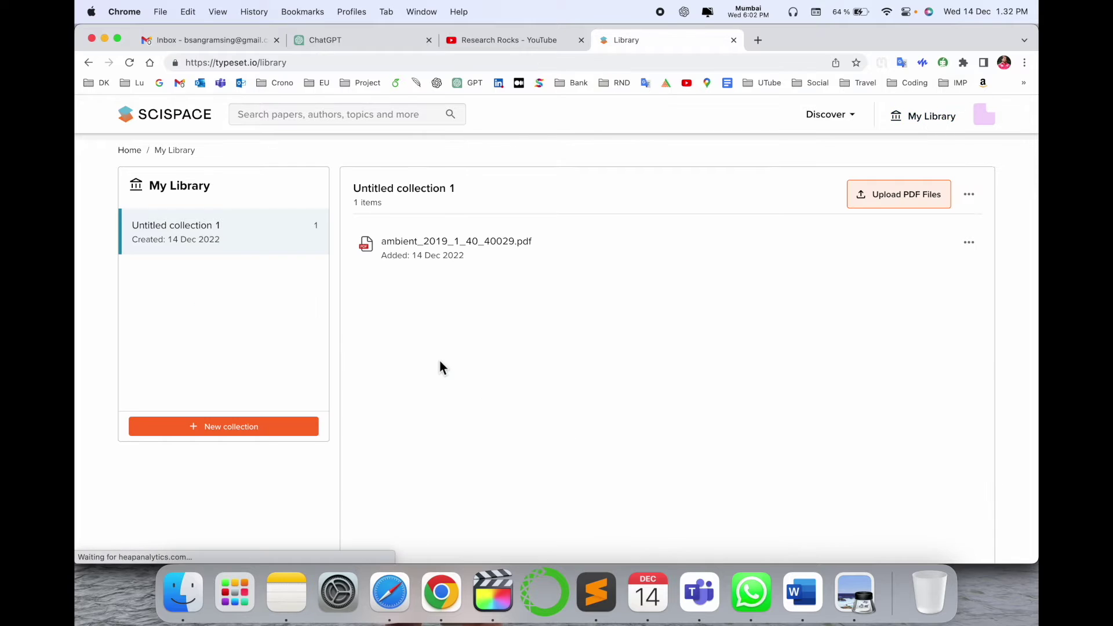
Reopen the uploaded NLP tenders paper from My Library
click(475, 261)
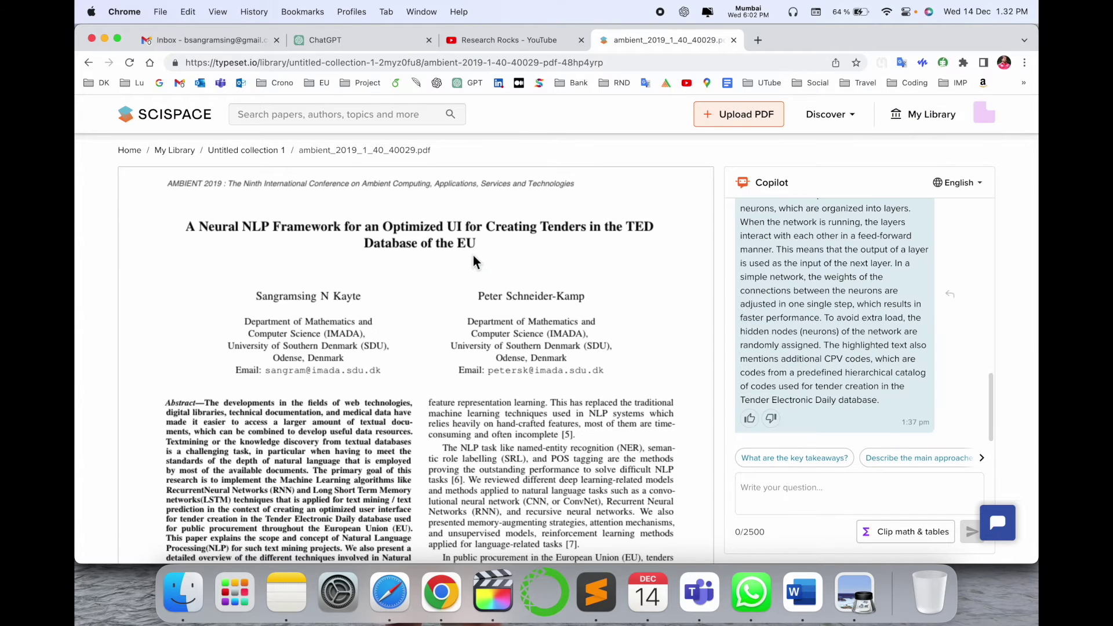
scroll(474, 261, down, 5)
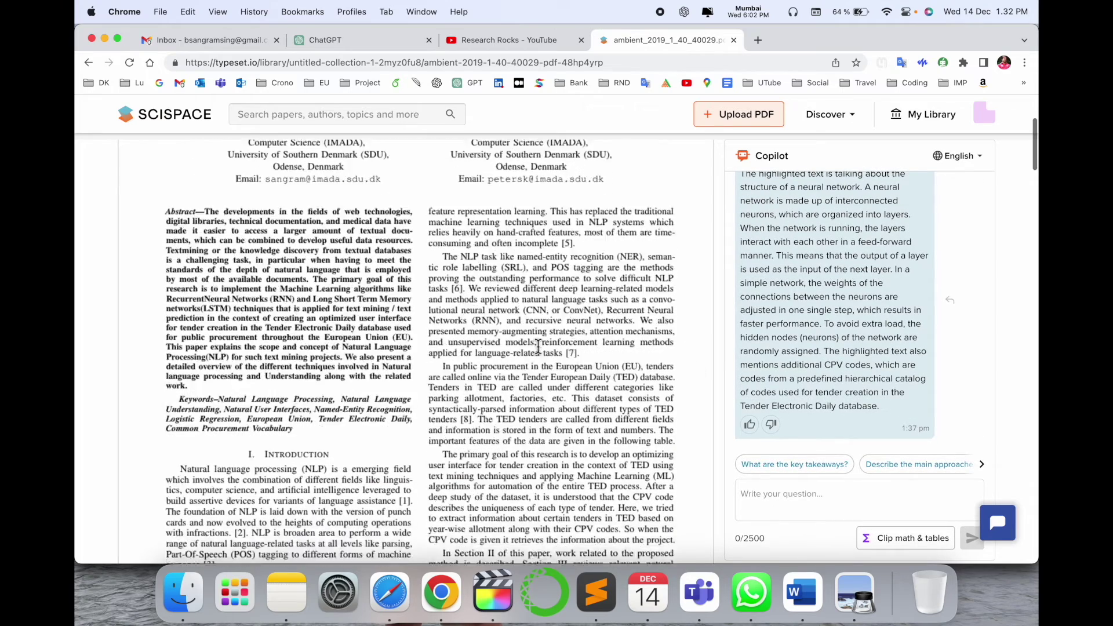
scroll(539, 346, down, 3)
scroll(548, 348, down, 2)
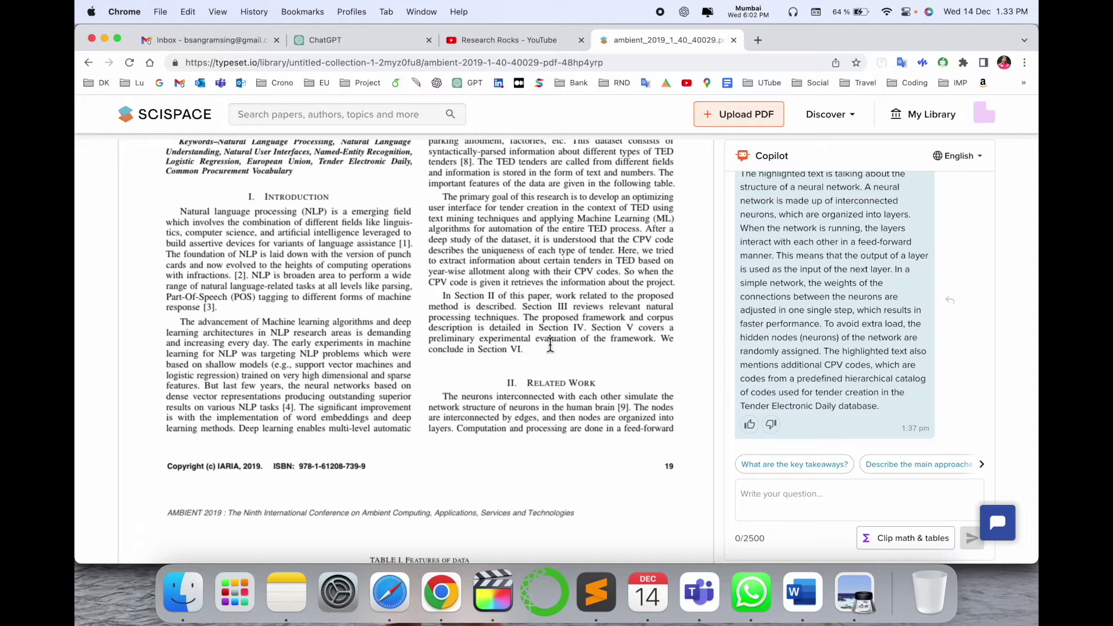
scroll(549, 346, down, 2)
scroll(548, 345, down, 3)
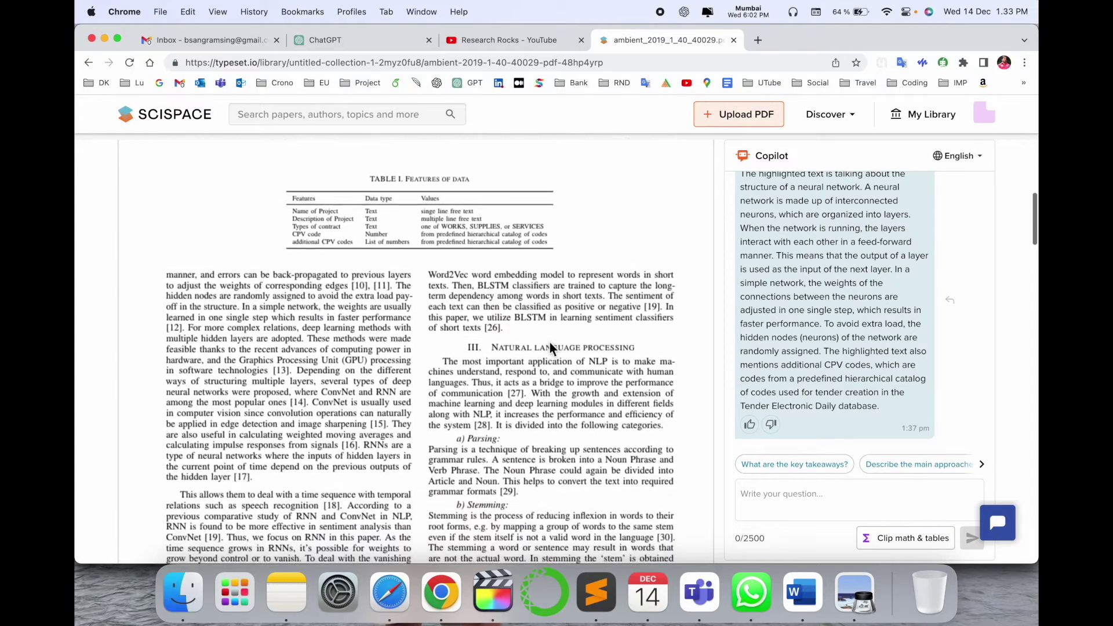
scroll(549, 345, down, 2)
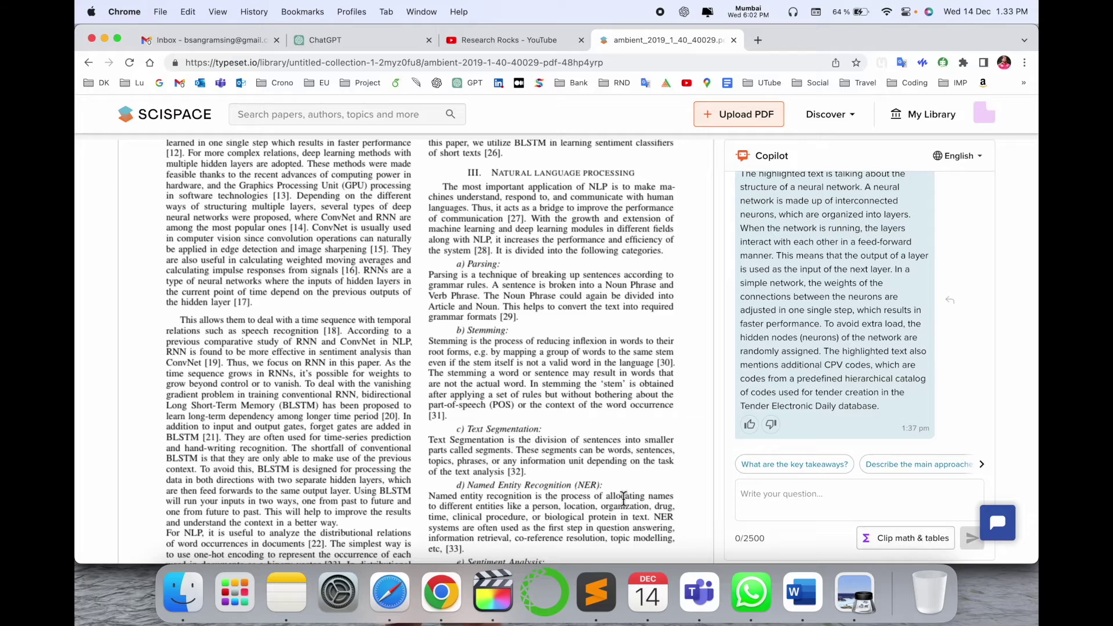
scroll(624, 498, down, 1)
Clip the Figure 1 system architecture diagram and send it to Copilot
click(934, 539)
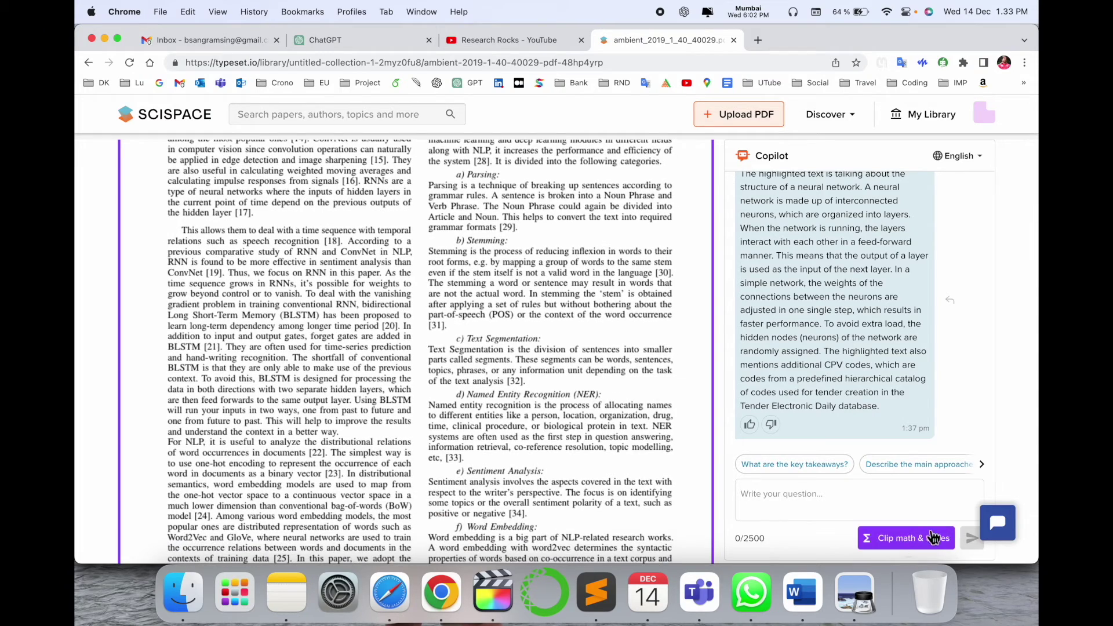
scroll(522, 464, down, 3)
scroll(522, 463, down, 5)
scroll(522, 464, down, 5)
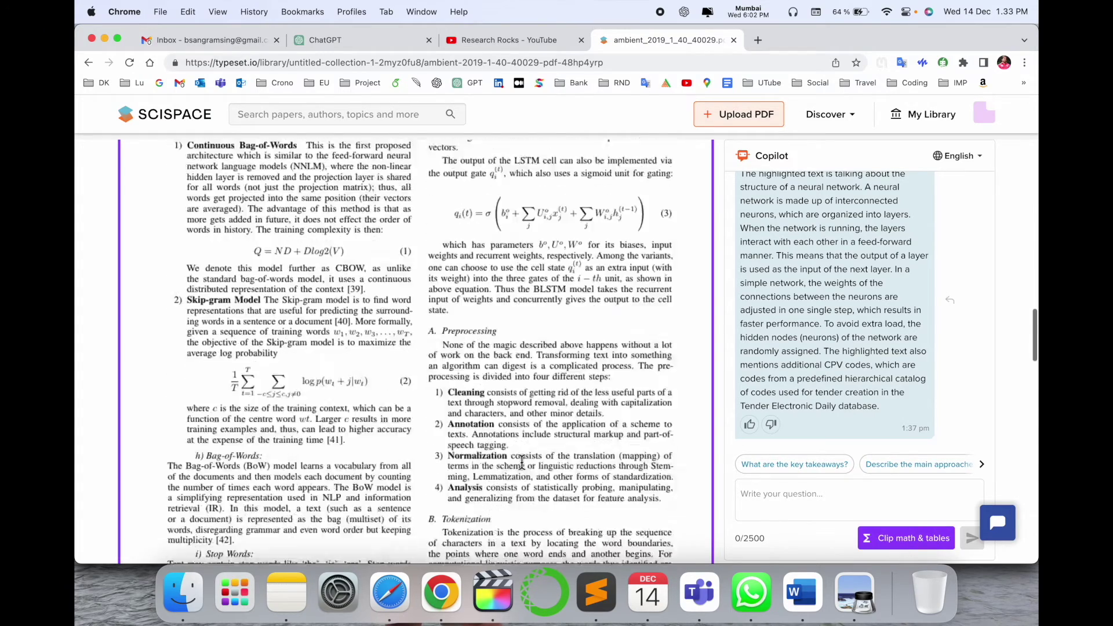
scroll(522, 463, down, 5)
scroll(523, 463, down, 3)
drag(216, 318, 651, 541)
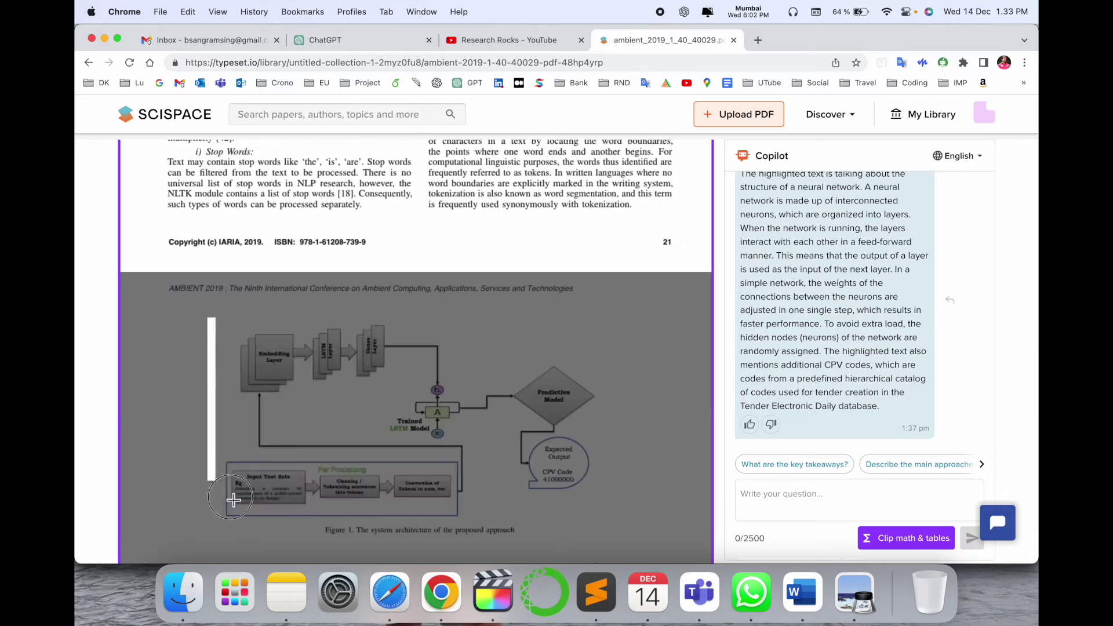
scroll(606, 385, up, 10)
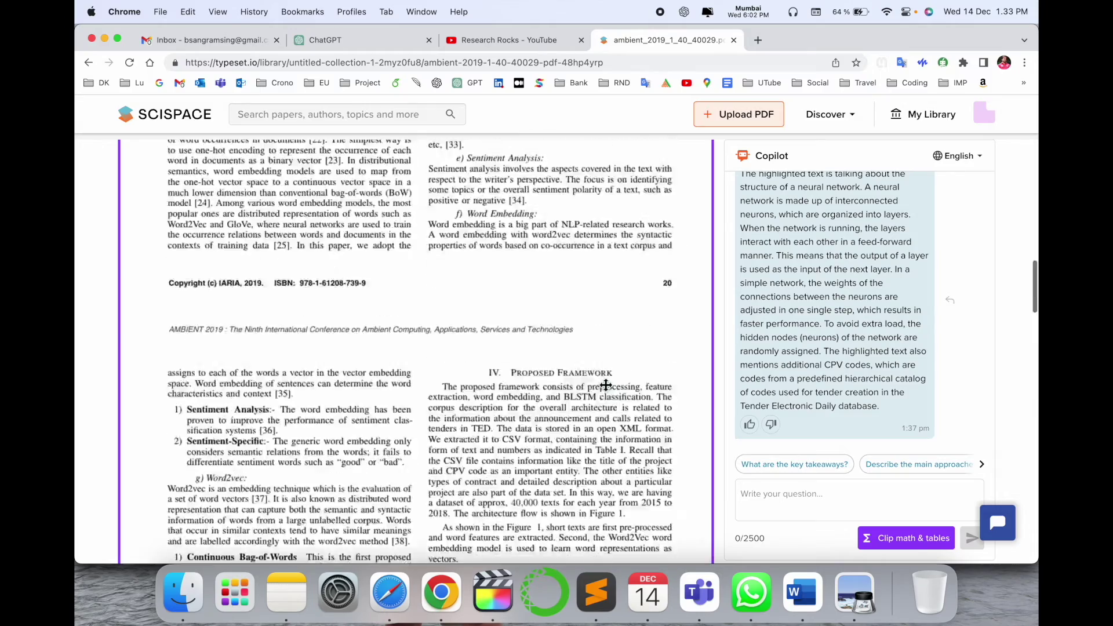
scroll(605, 387, down, 5)
scroll(606, 390, down, 5)
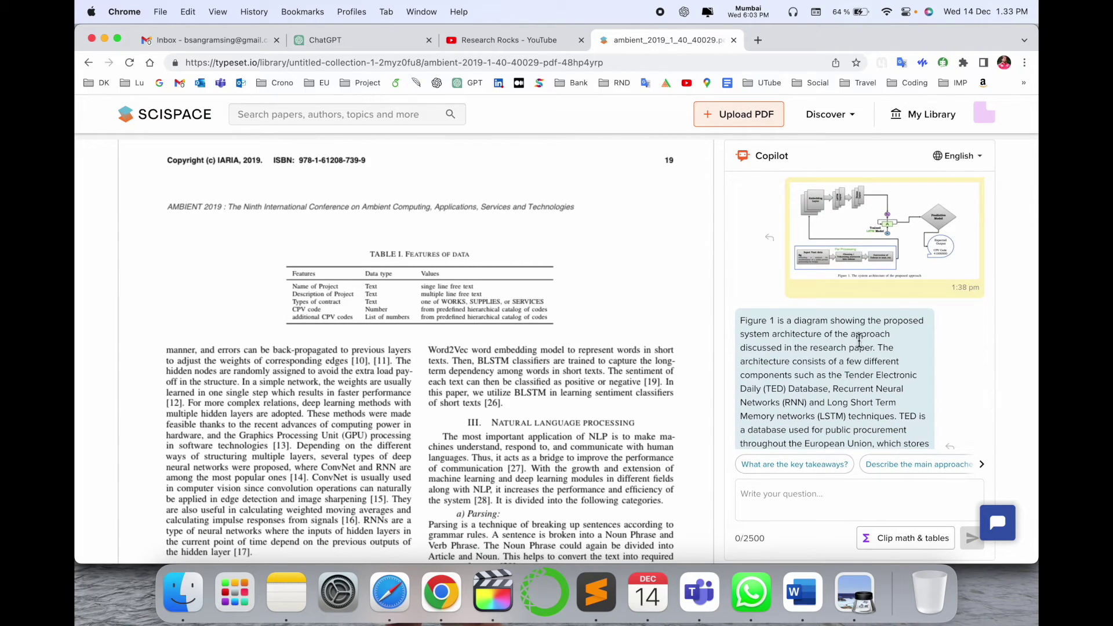
scroll(821, 352, down, 1)
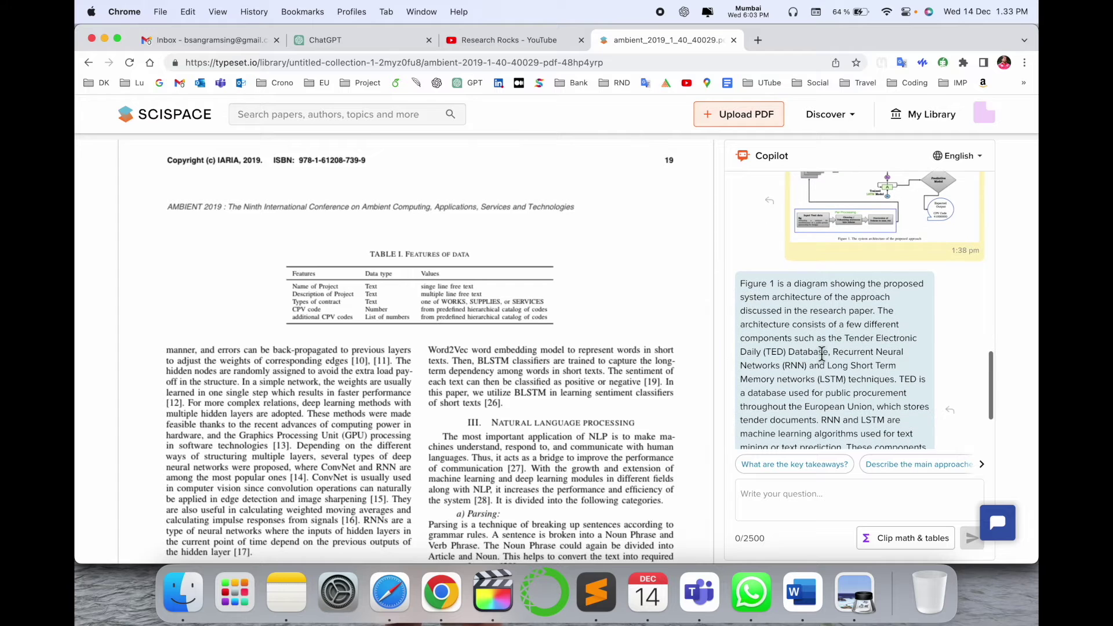
scroll(870, 259, up, 2)
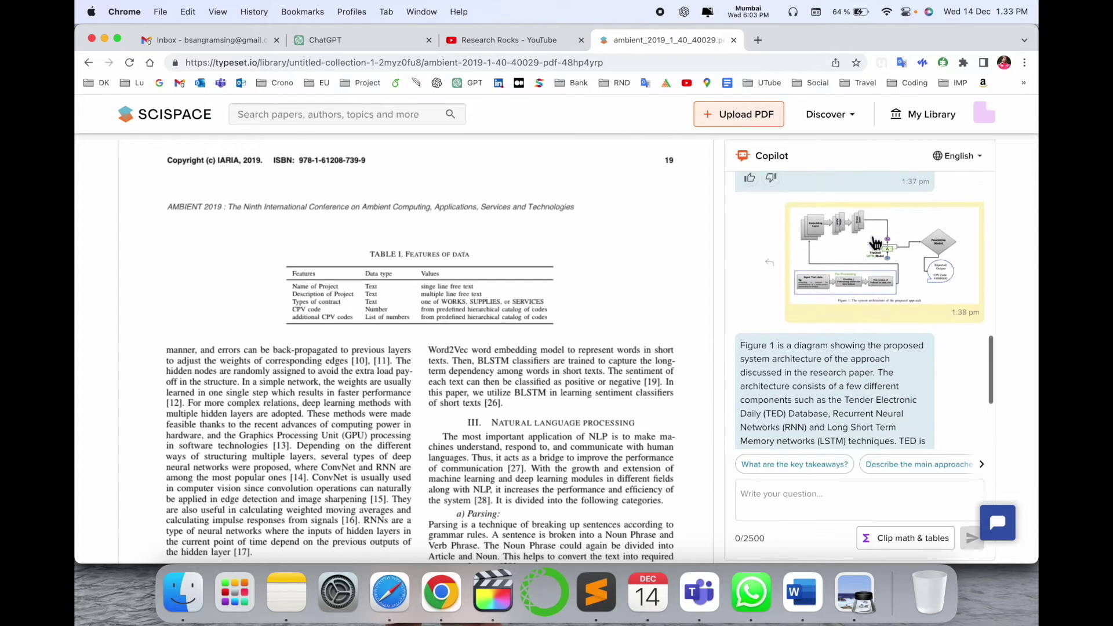
scroll(879, 279, up, 1)
scroll(880, 286, down, 2)
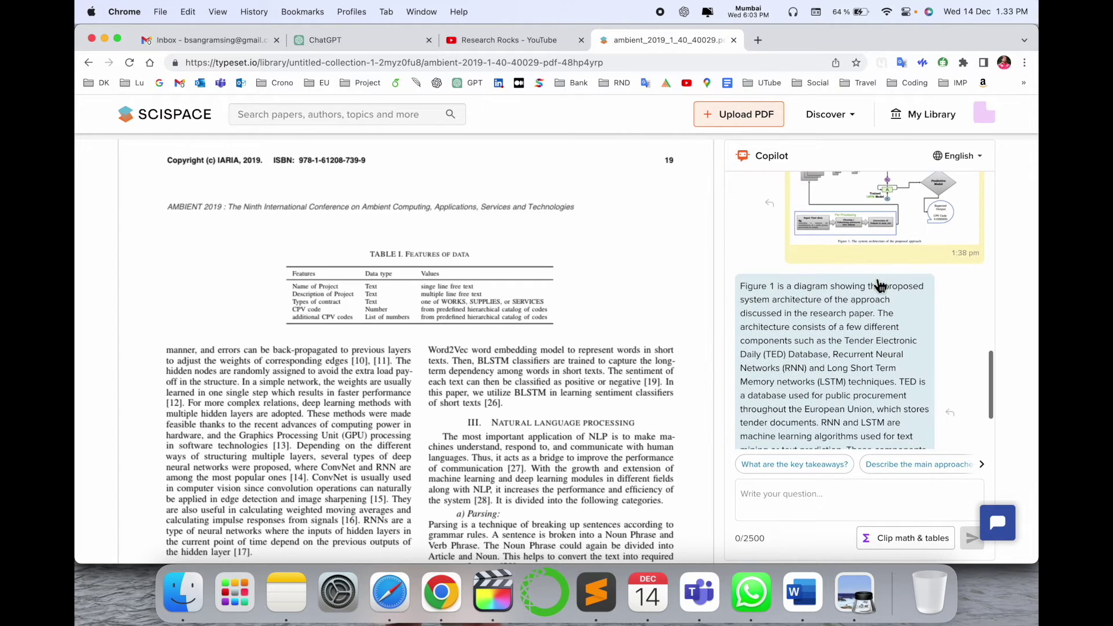
scroll(891, 372, down, 2)
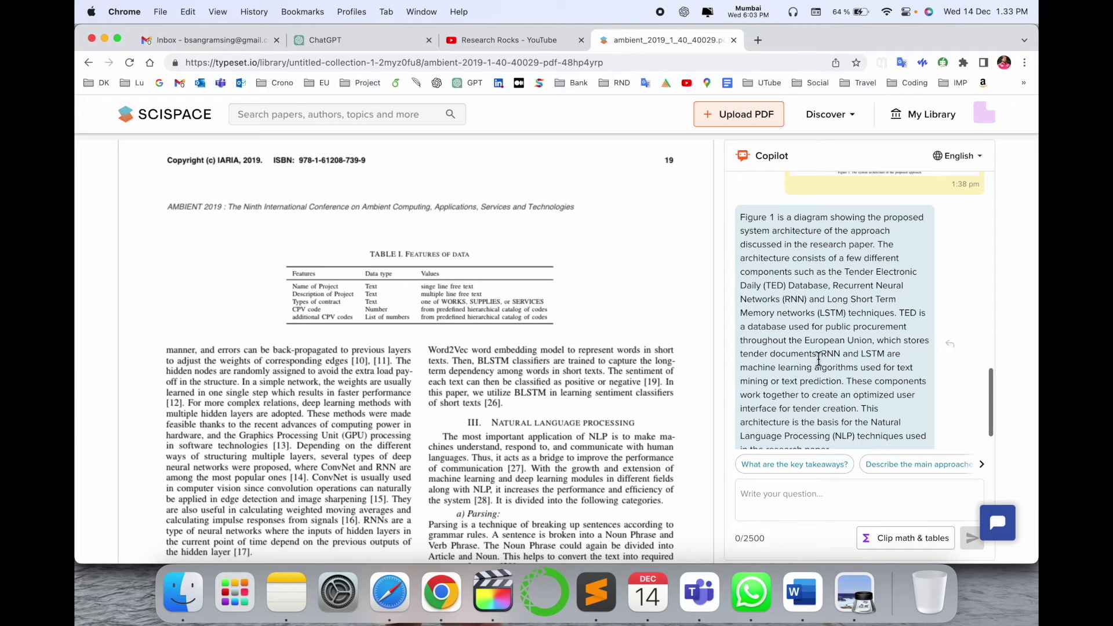
Clip Table I into the Copilot chat for an explanation of its five data features
click(920, 536)
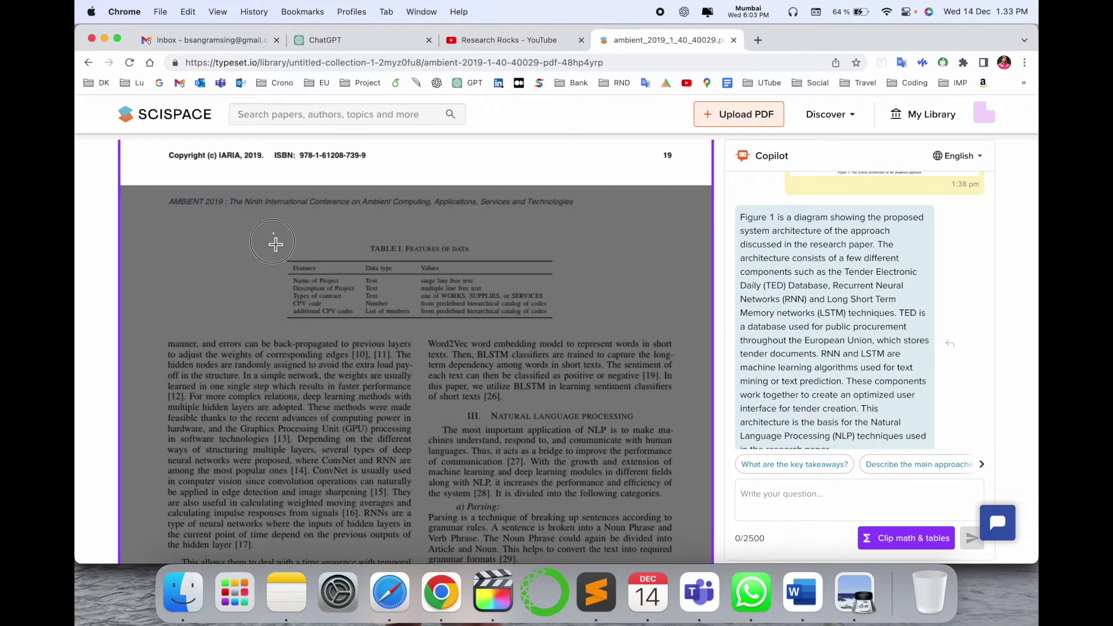
drag(273, 232, 584, 333)
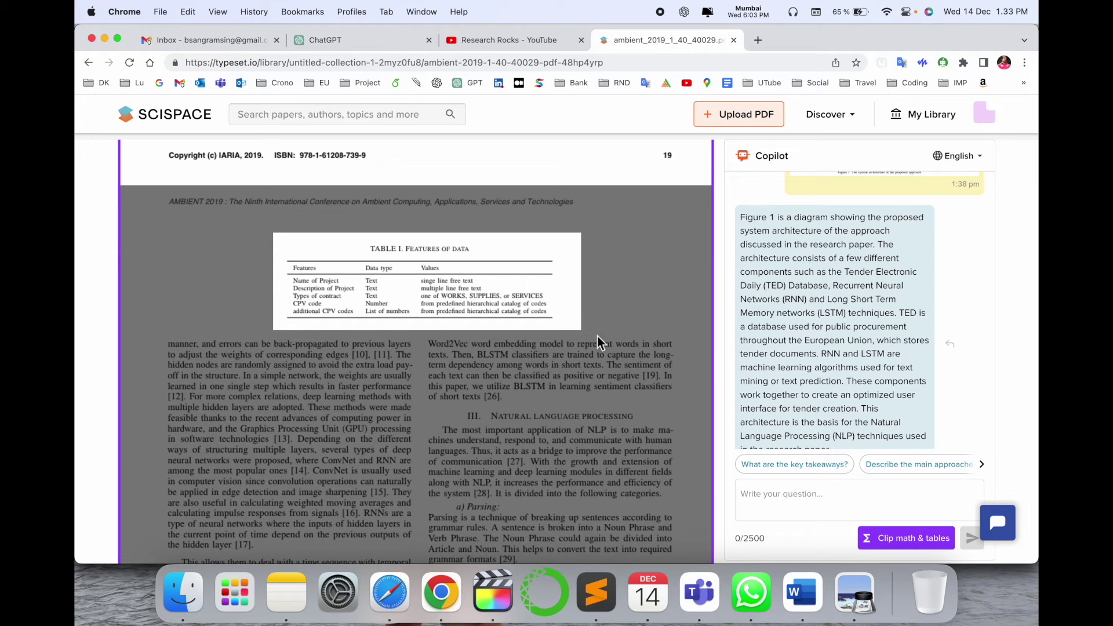
drag(598, 342, 598, 342)
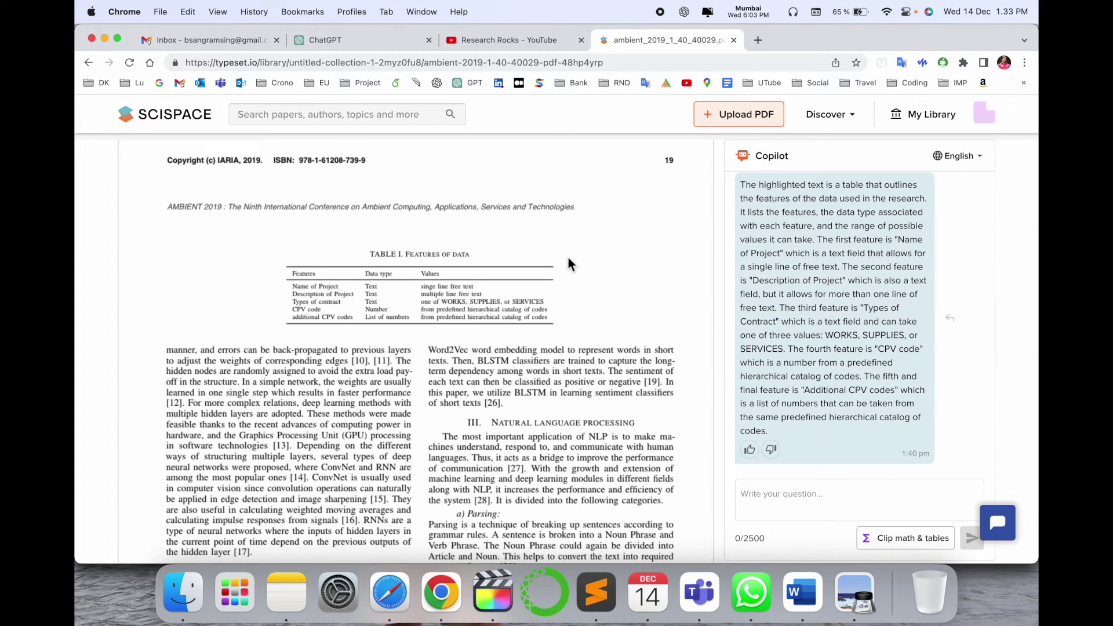
scroll(384, 294, down, 3)
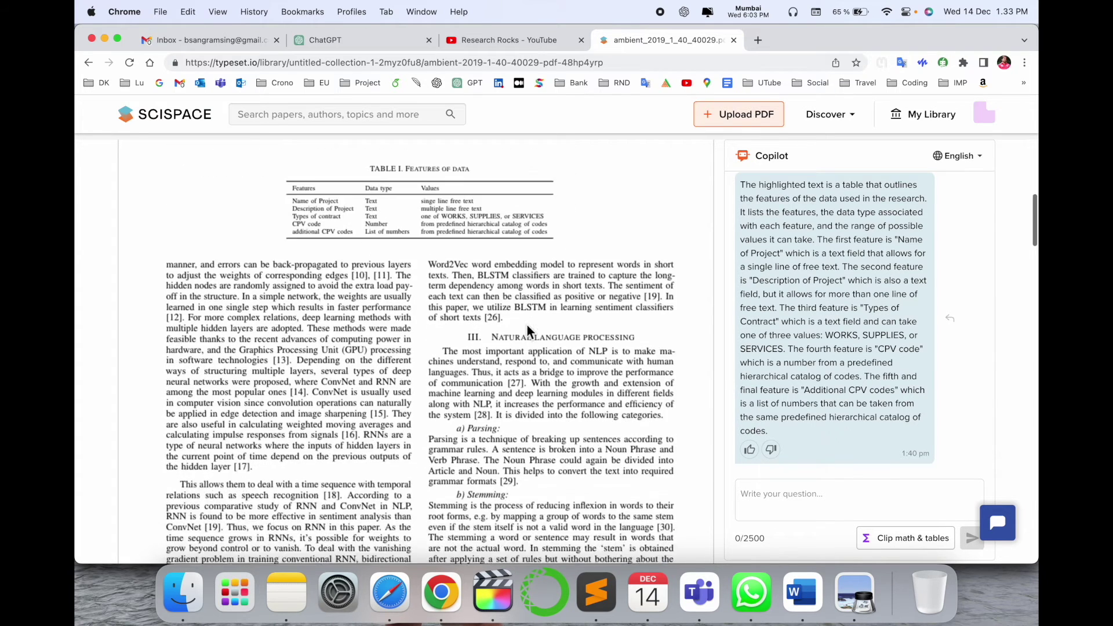
scroll(527, 325, down, 2)
scroll(816, 343, up, 3)
scroll(805, 344, up, 1)
scroll(810, 350, down, 3)
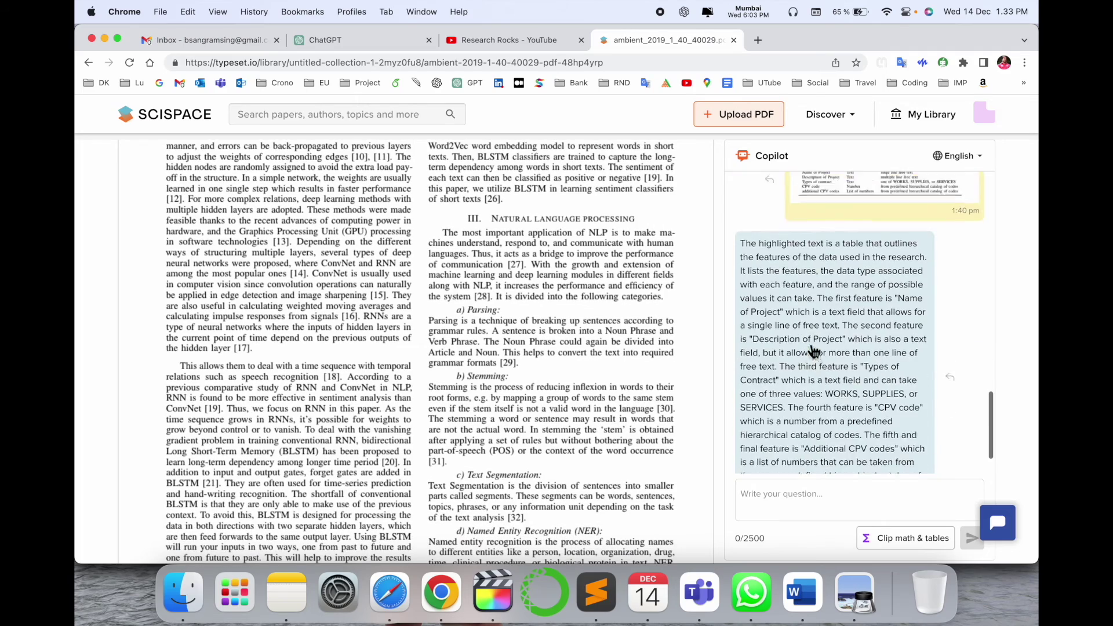
scroll(811, 348, down, 1)
scroll(506, 340, down, 1)
scroll(506, 340, down, 1)
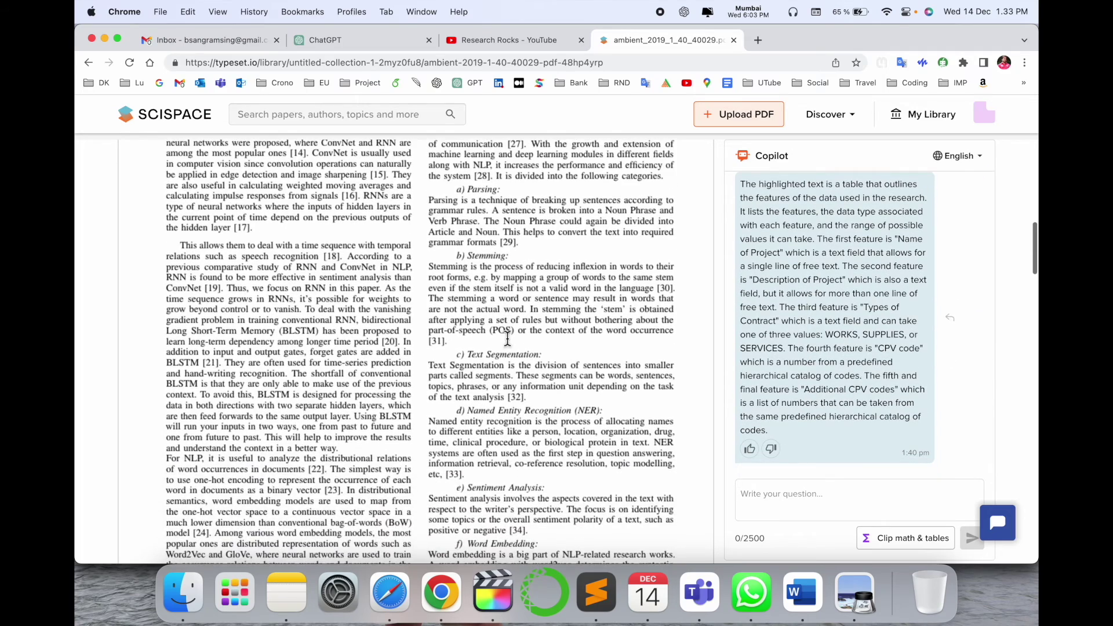
scroll(507, 340, down, 2)
scroll(508, 339, down, 3)
scroll(509, 340, down, 4)
scroll(510, 340, down, 3)
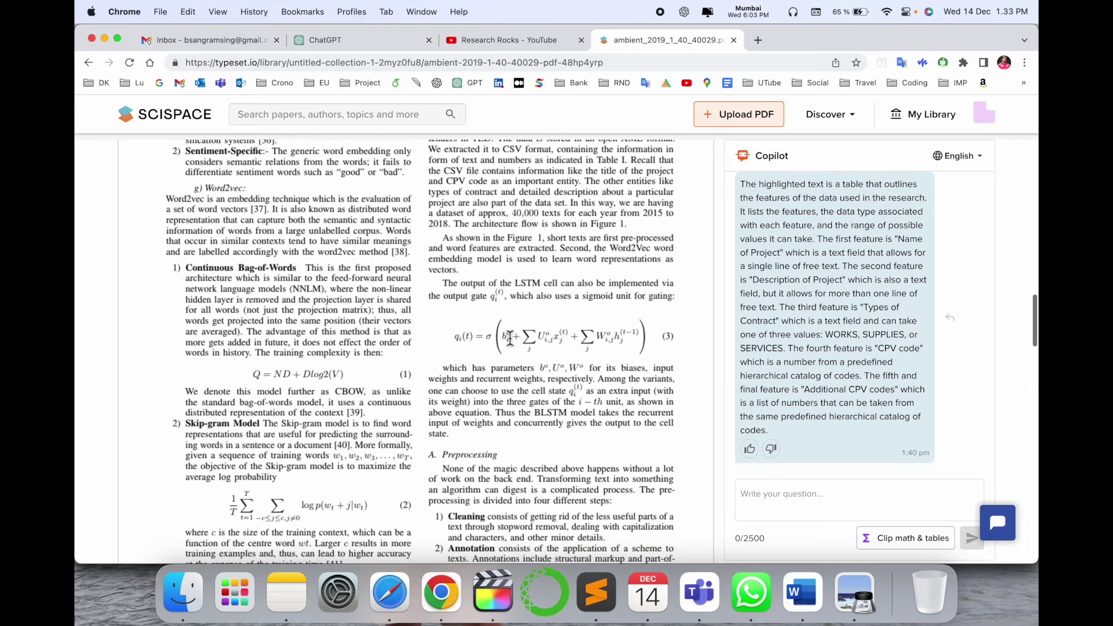
Clip equation (3) for Copilot to explain, then return to the SciSpace home page
click(896, 538)
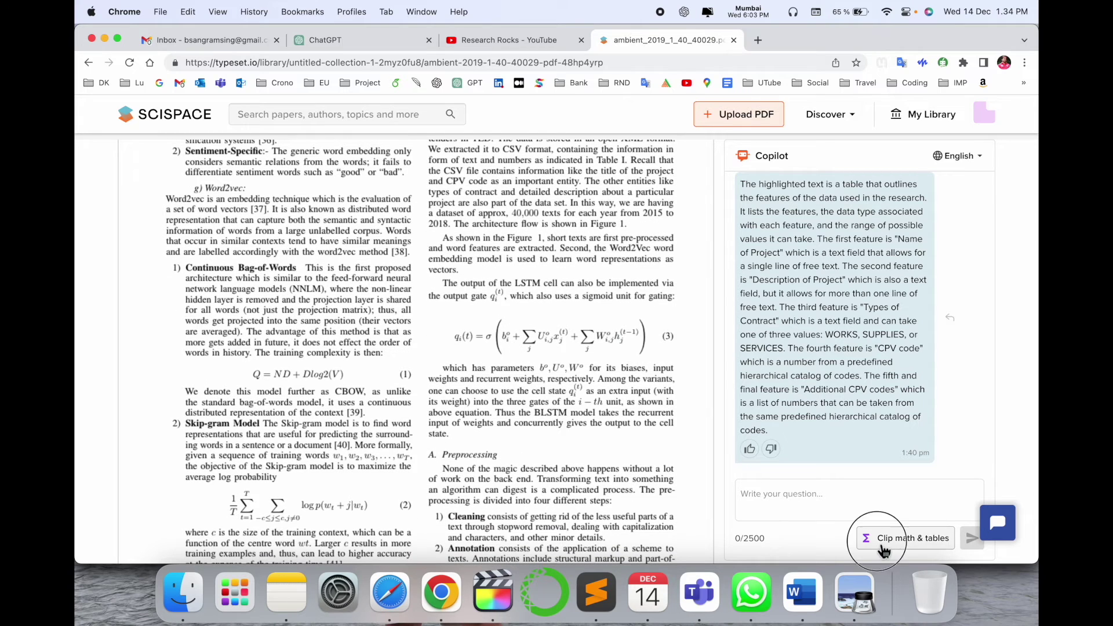
drag(445, 306, 655, 361)
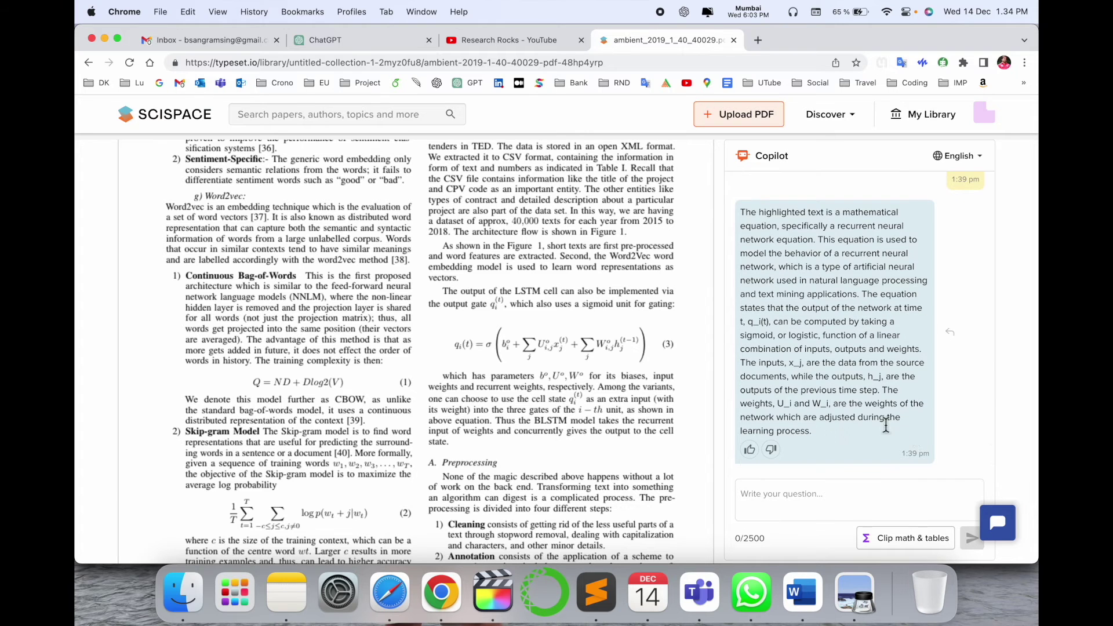
scroll(862, 366, up, 3)
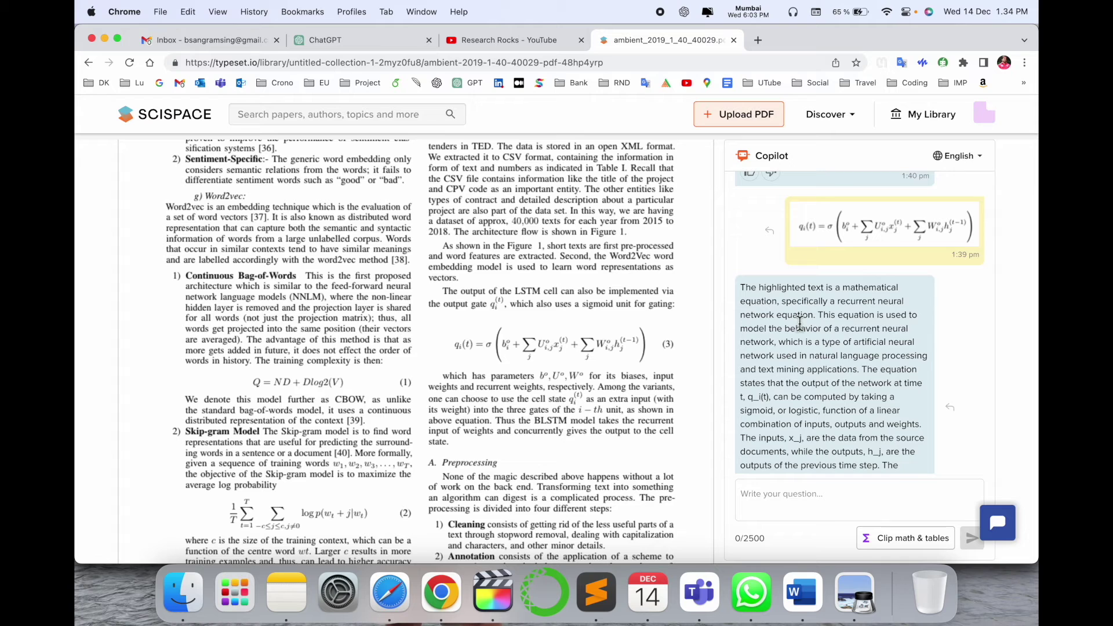
scroll(799, 323, down, 2)
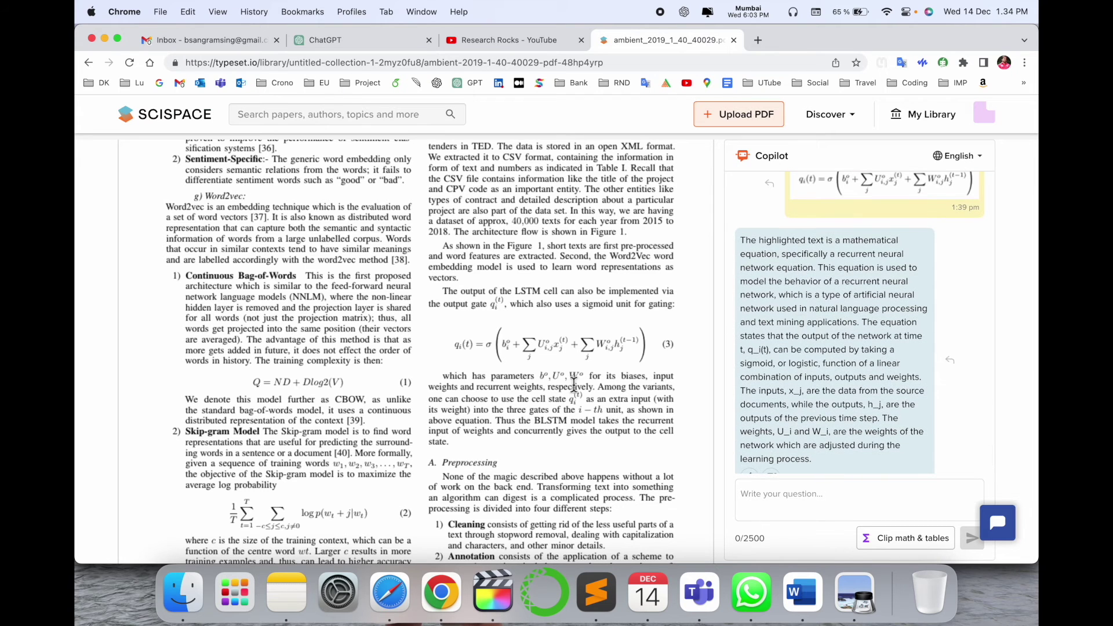
scroll(921, 401, up, 5)
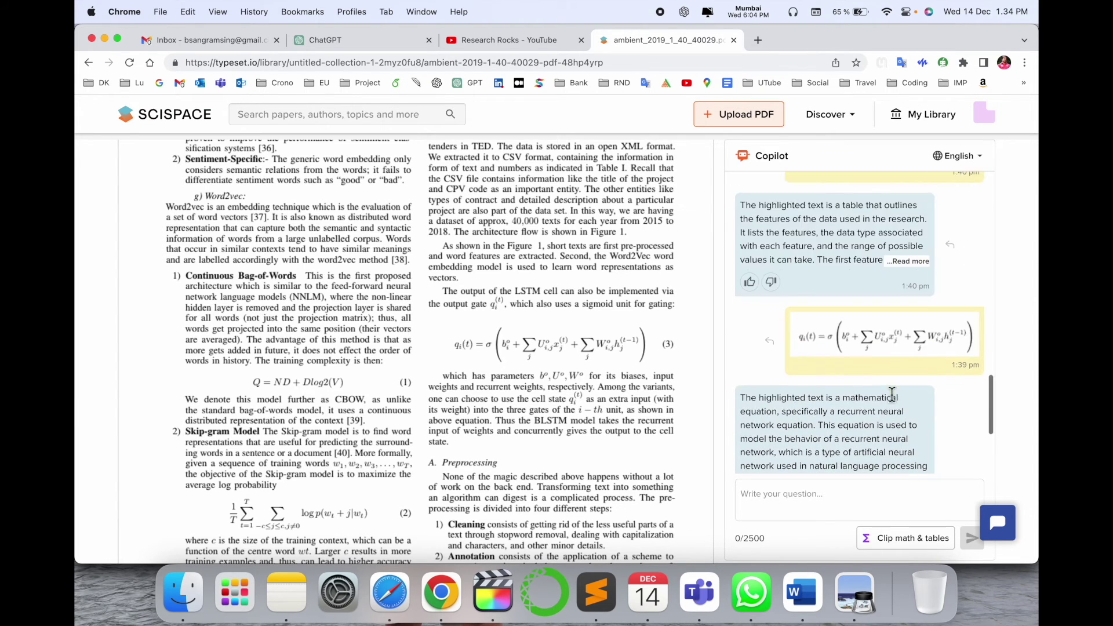
scroll(921, 365, up, 3)
scroll(616, 316, up, 5)
scroll(617, 315, up, 5)
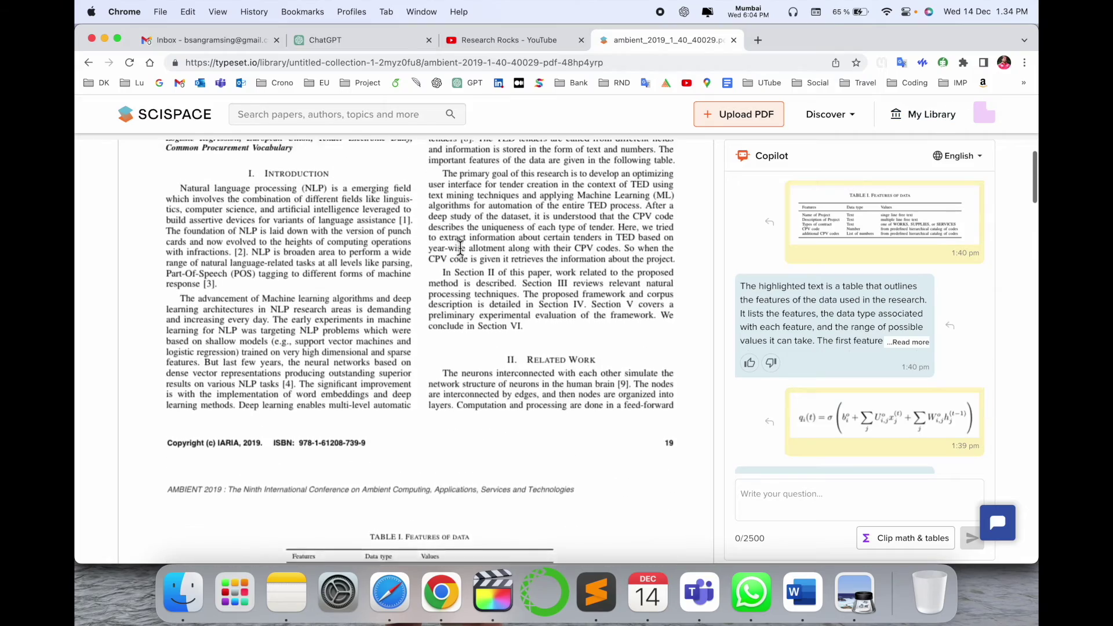
scroll(254, 169, up, 10)
click(192, 124)
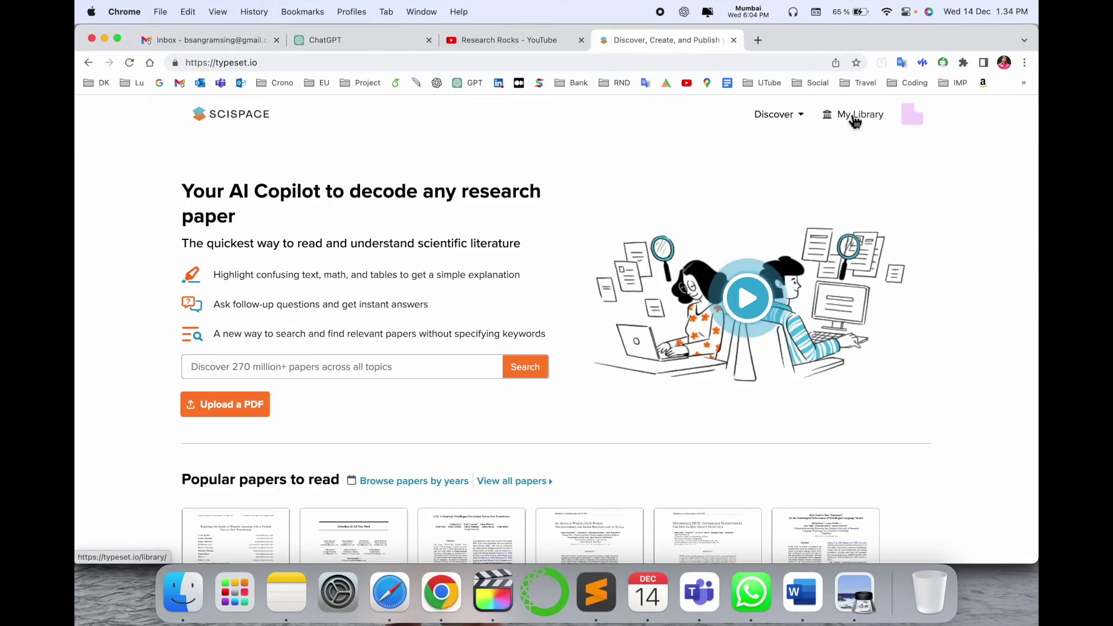
Show the Discover directory of Papers, Authors, Institutions, Topics, Journals and Conferences
click(774, 115)
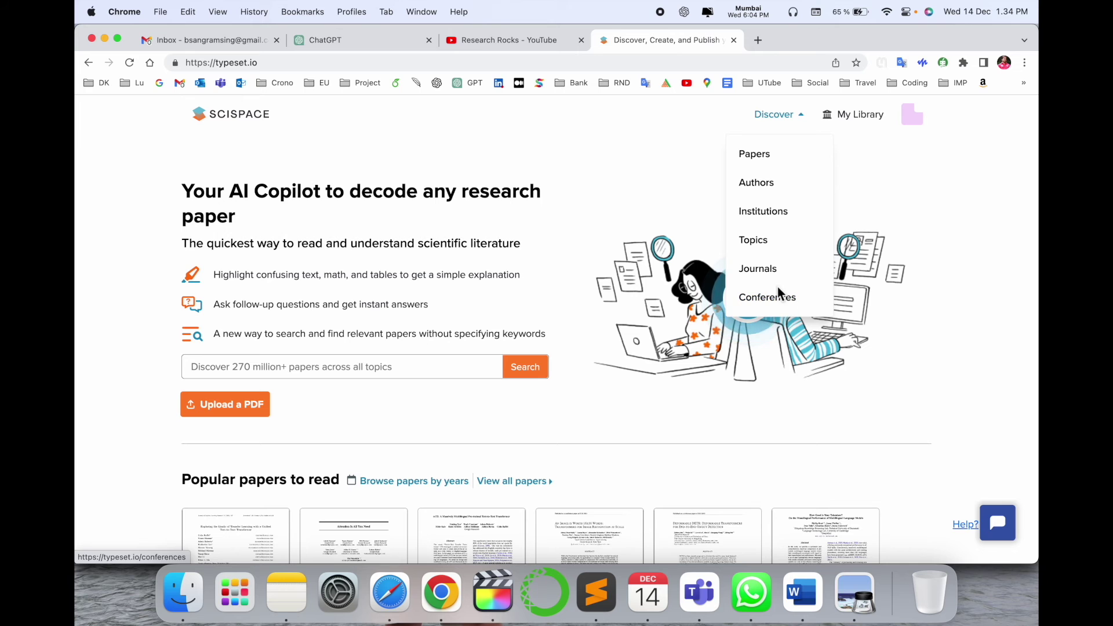
scroll(783, 318, down, 3)
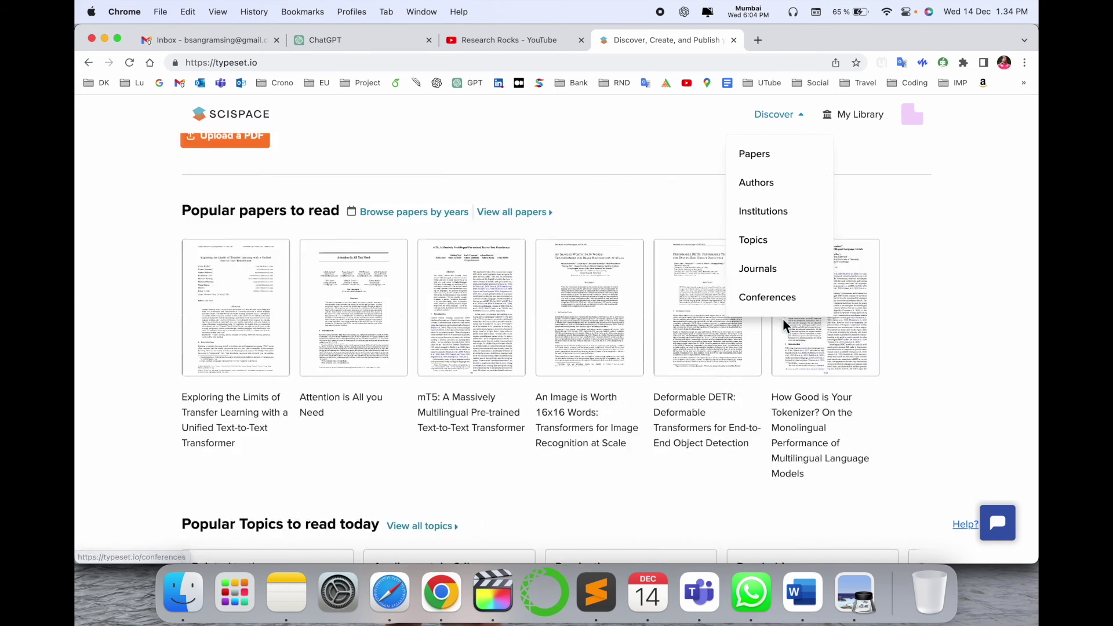
scroll(711, 337, down, 4)
scroll(641, 335, down, 1)
scroll(639, 334, down, 2)
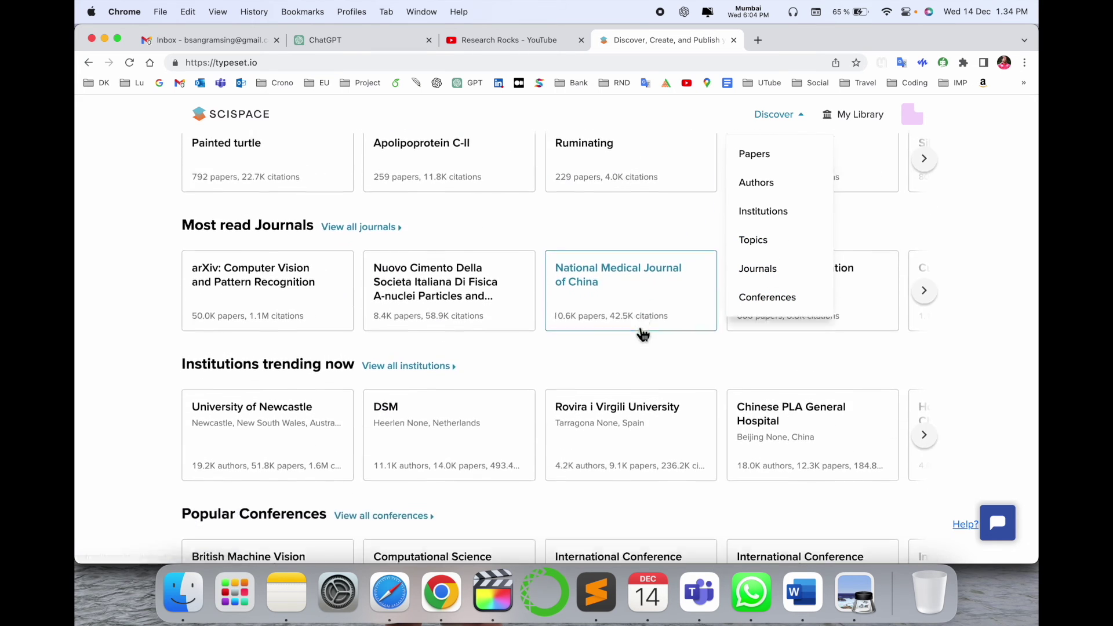